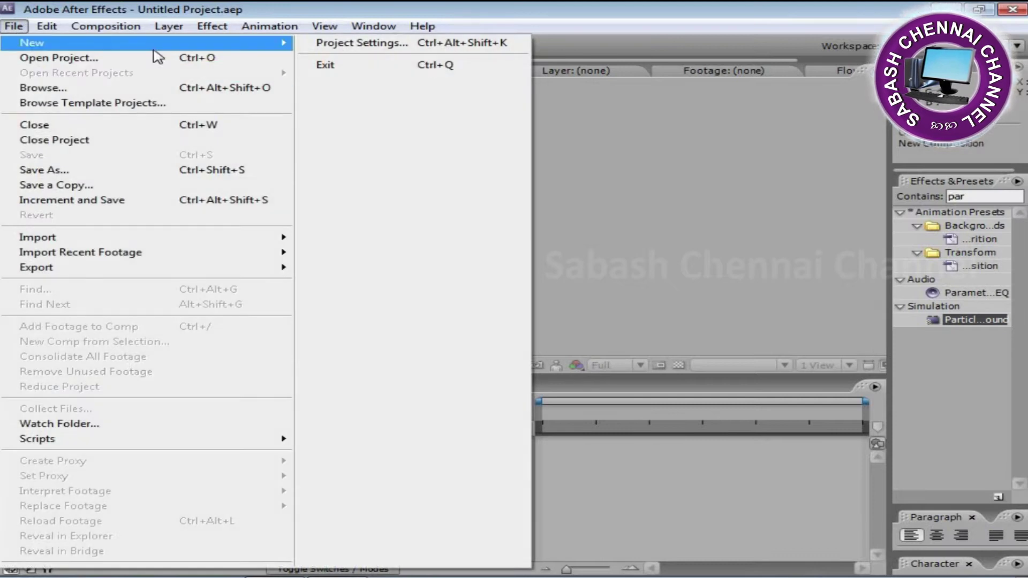
- Create a 1920 x 1080 composition at 25 fps lasting 10 seconds and display its Title/Action Safe guides
click(105, 25)
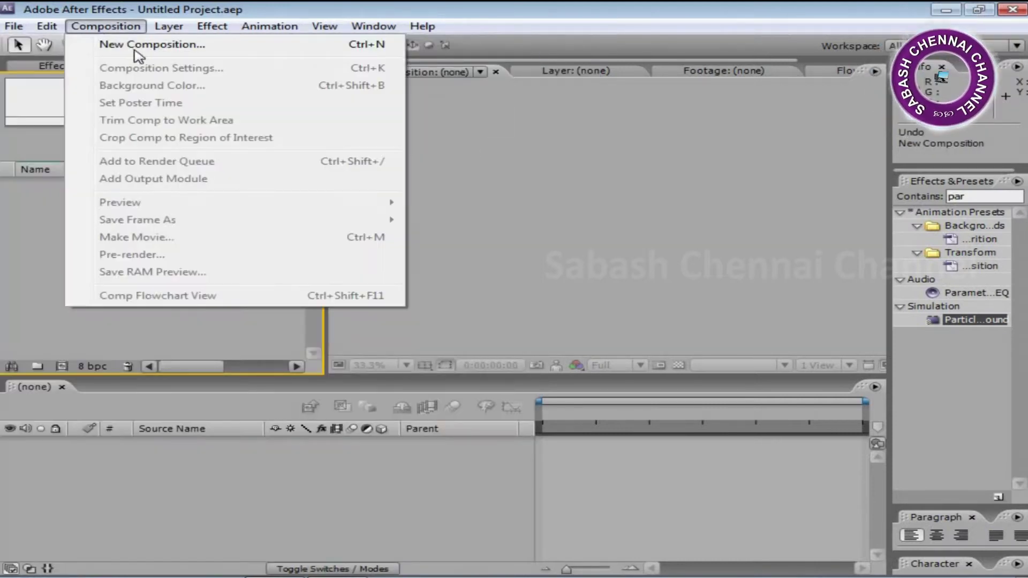
click(140, 48)
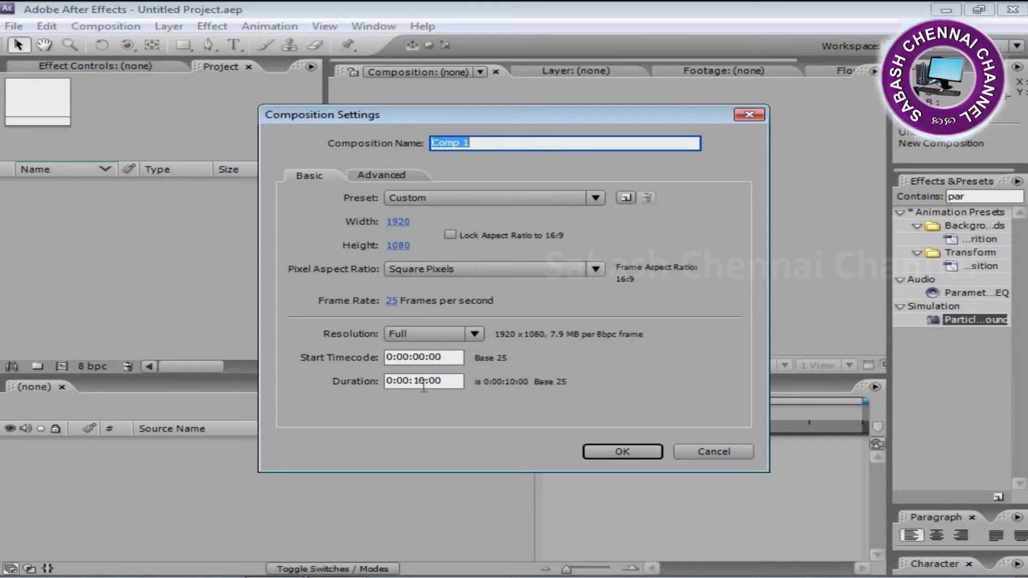
click(644, 452)
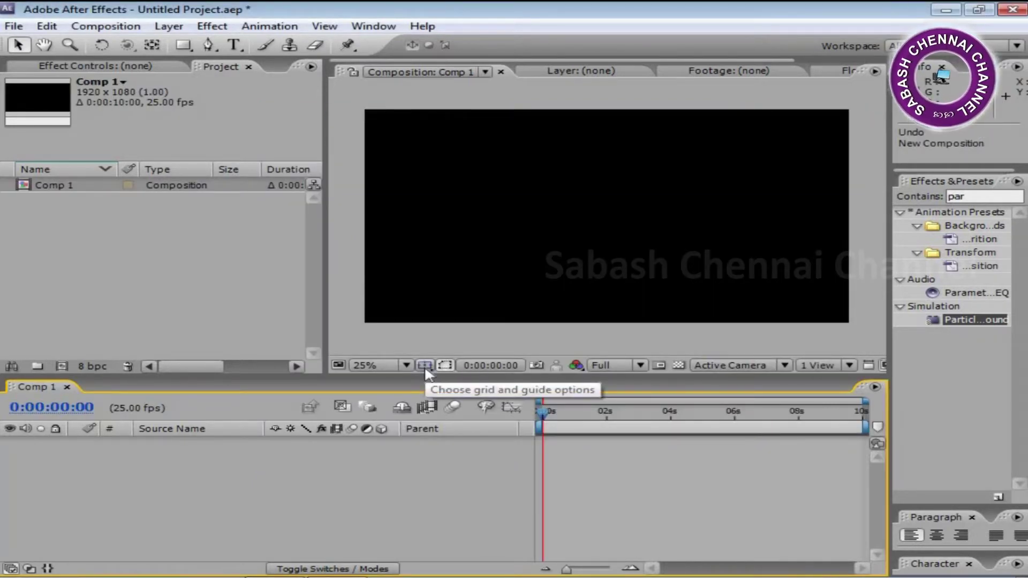
click(425, 366)
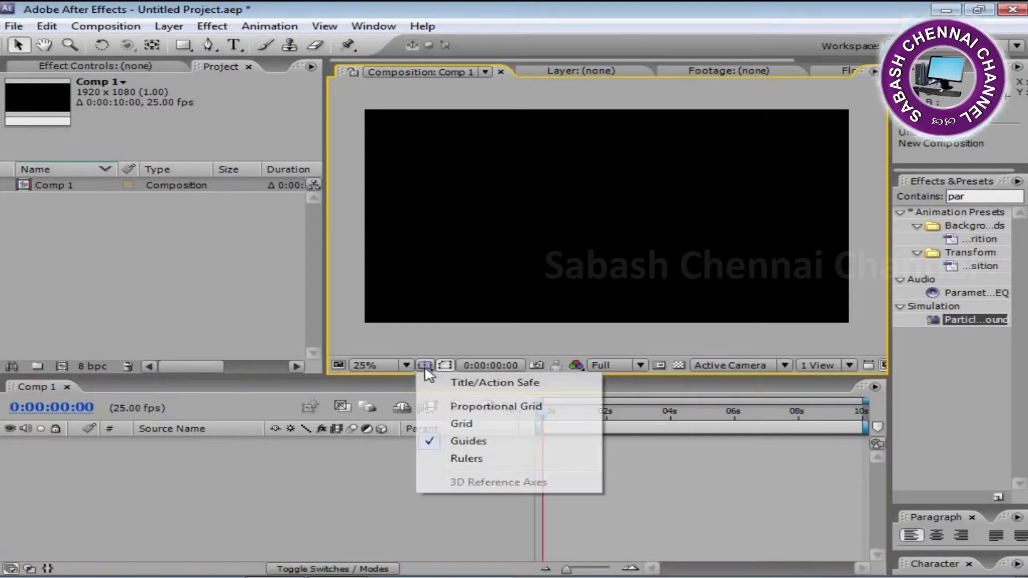
click(476, 384)
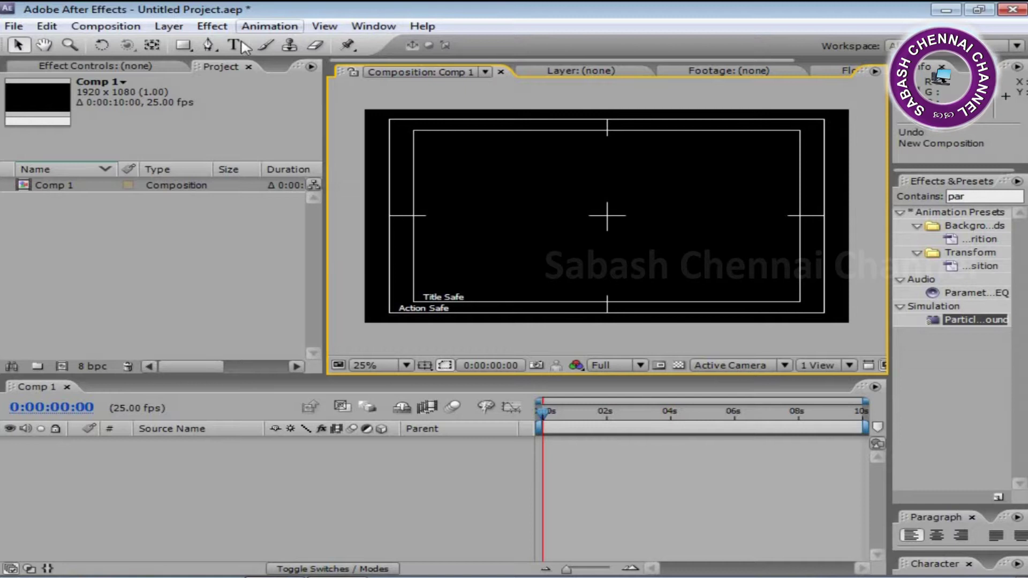
- Draw a short vertical line upward from the composition's centre with the Pen tool
click(209, 45)
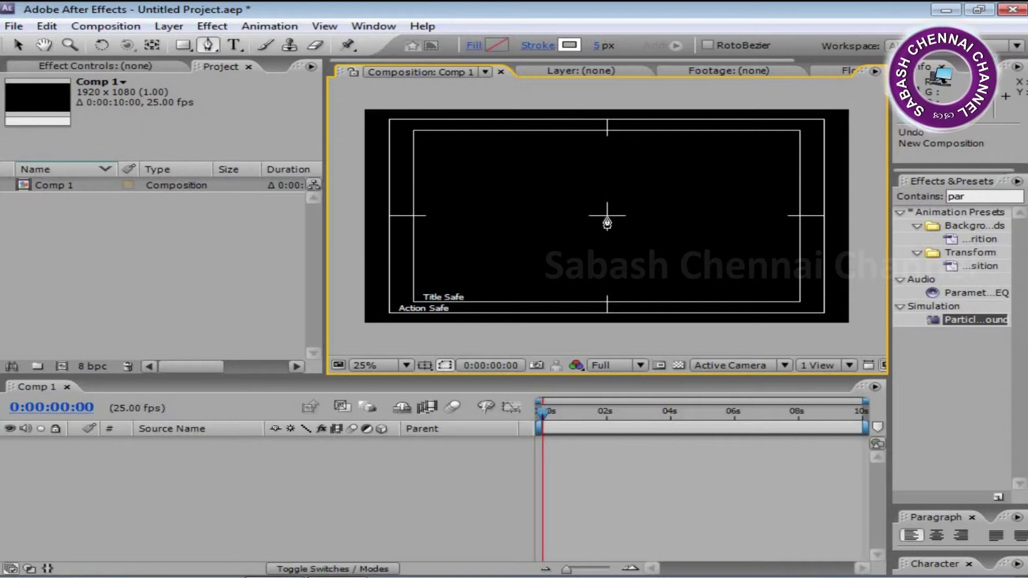
click(607, 217)
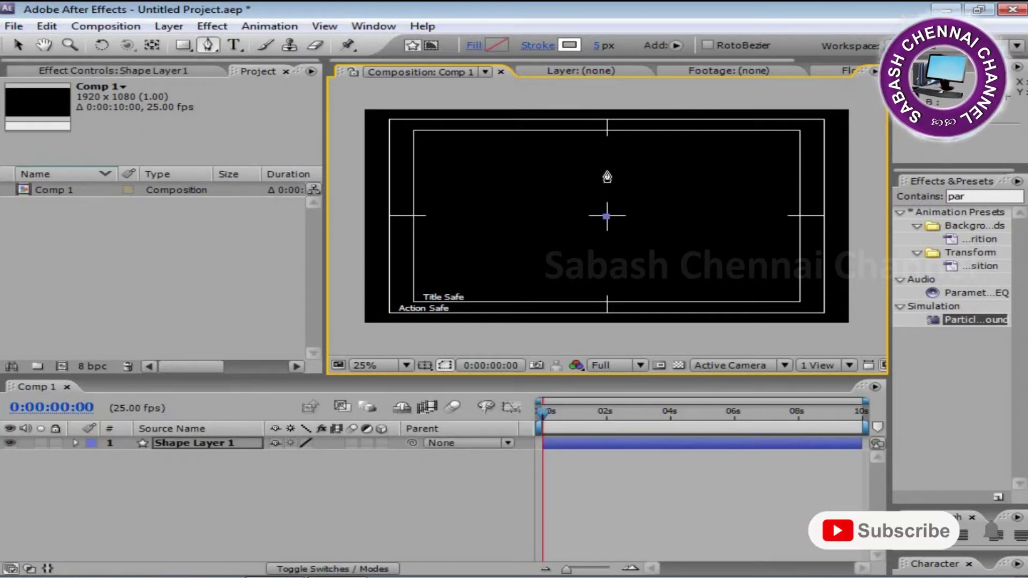
click(606, 170)
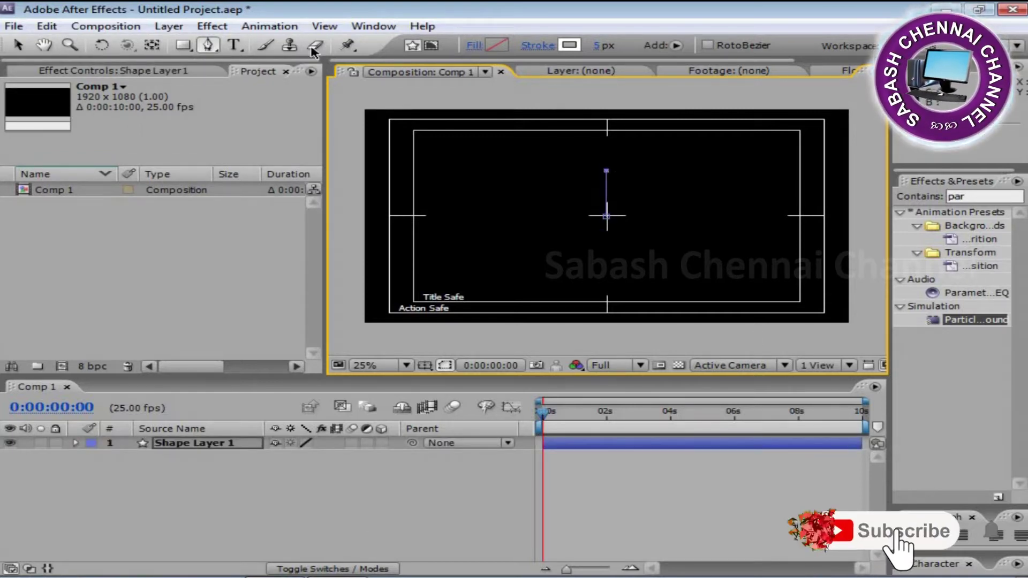
- Give the line no fill and a solid white (FFFFFF) stroke 6 px wide
click(471, 45)
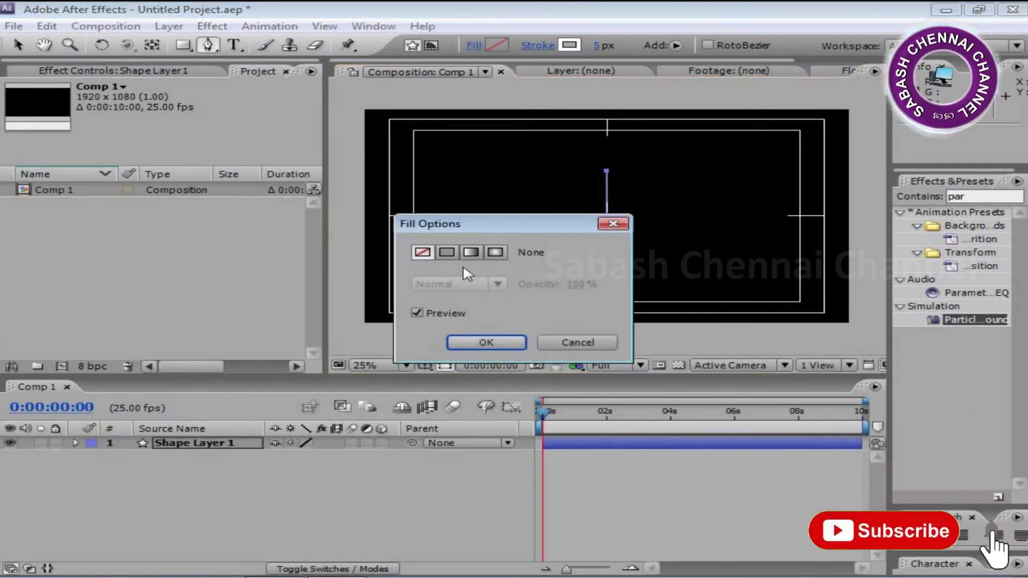
click(453, 345)
click(538, 45)
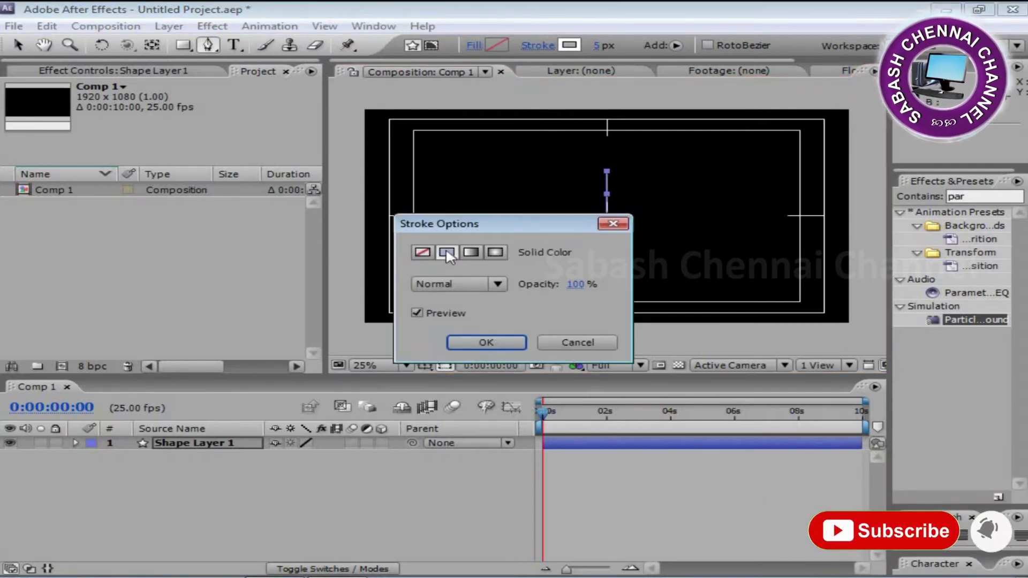
click(485, 342)
click(569, 45)
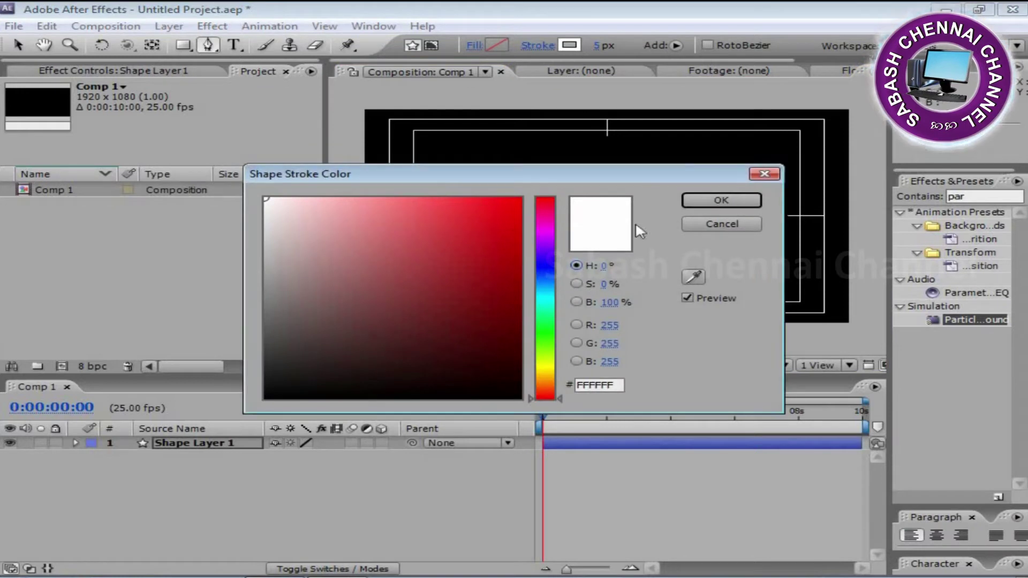
click(721, 201)
drag(596, 45, 675, 103)
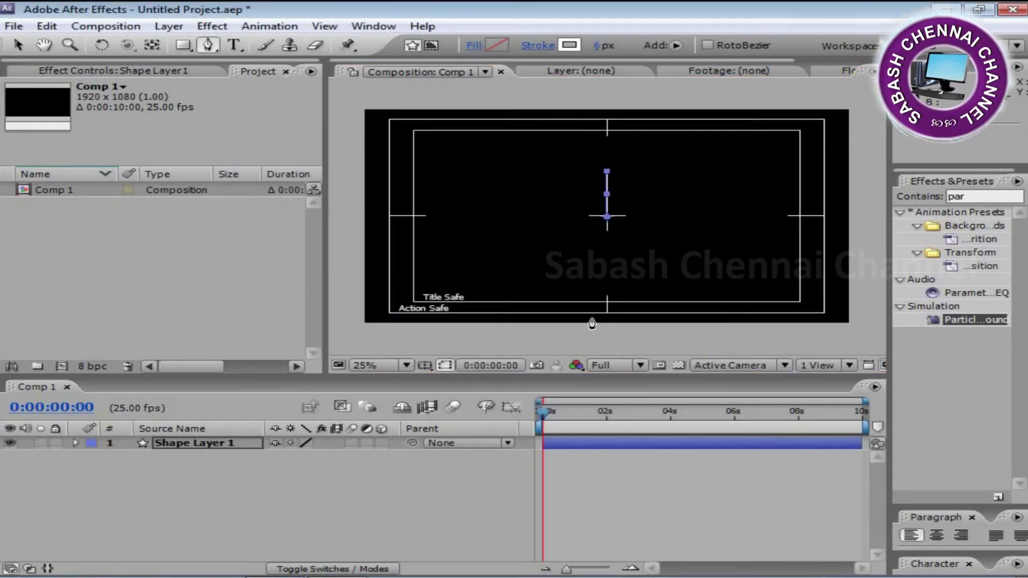
- Add a Repeater to the contents of the line's shape layer
click(75, 443)
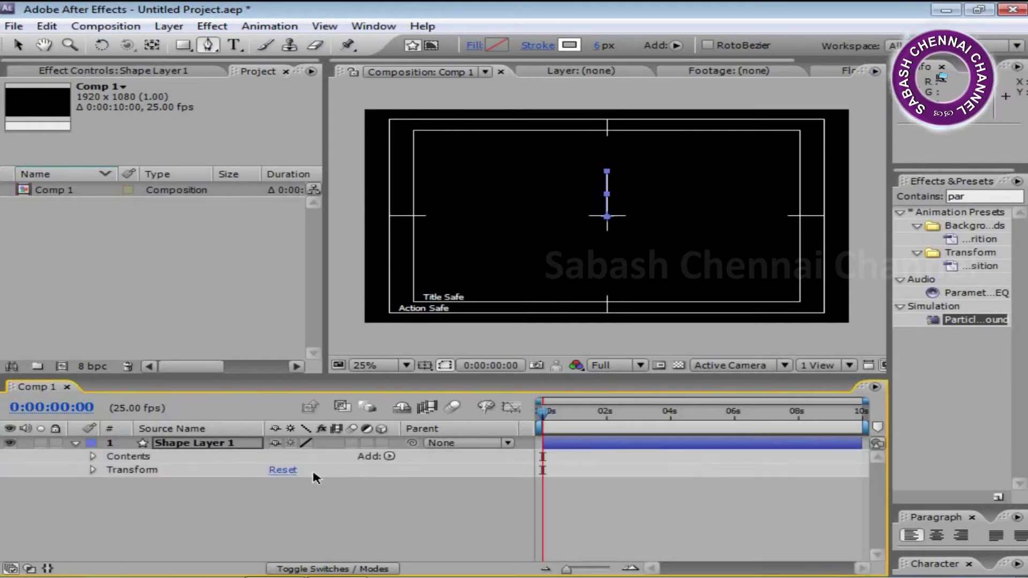
click(388, 456)
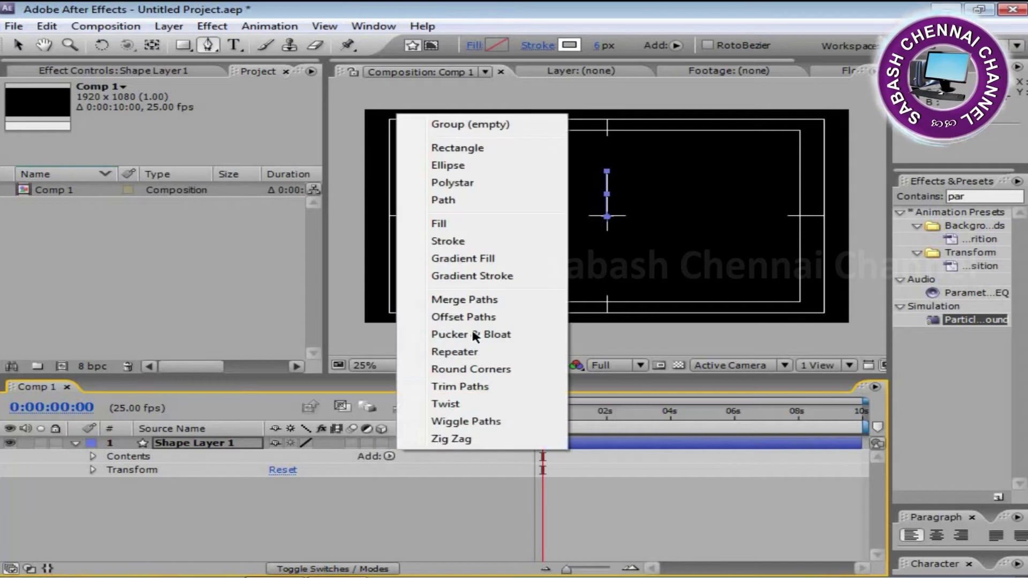
click(474, 353)
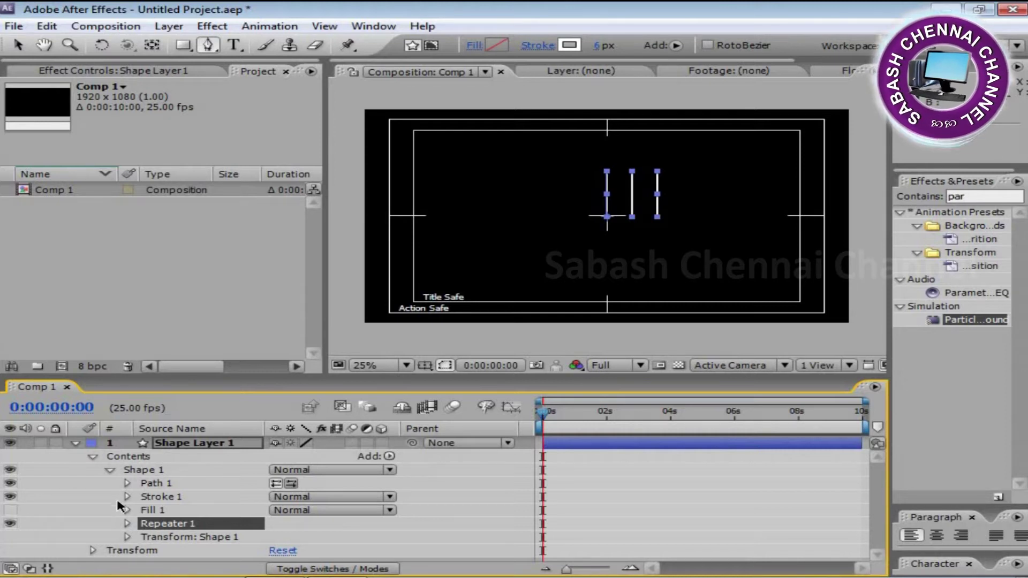
- Set the repeater's transform to position 0, 0, rotation 45° and anchor point 0, 15
click(127, 523)
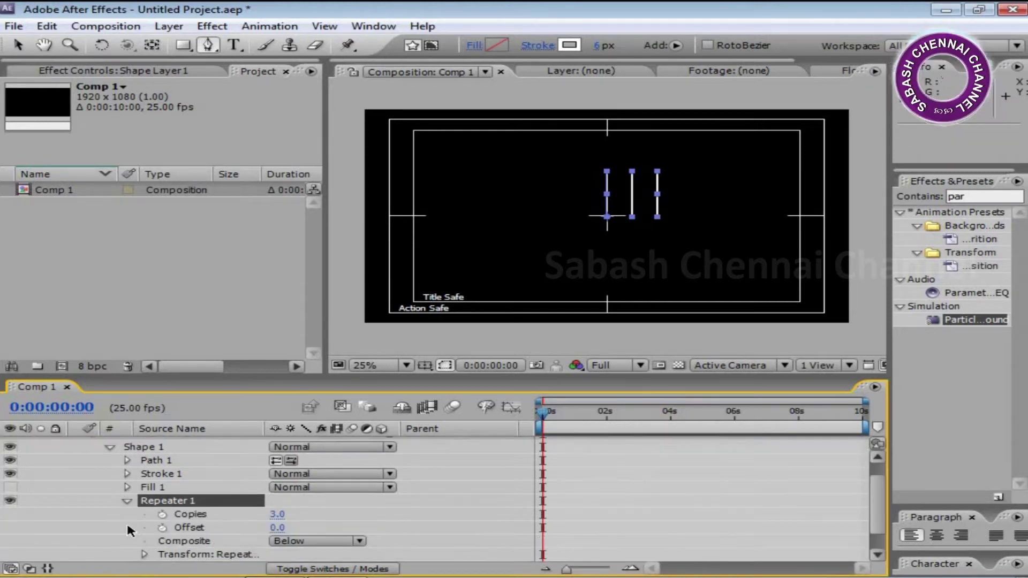
scroll(880, 498, down, 2)
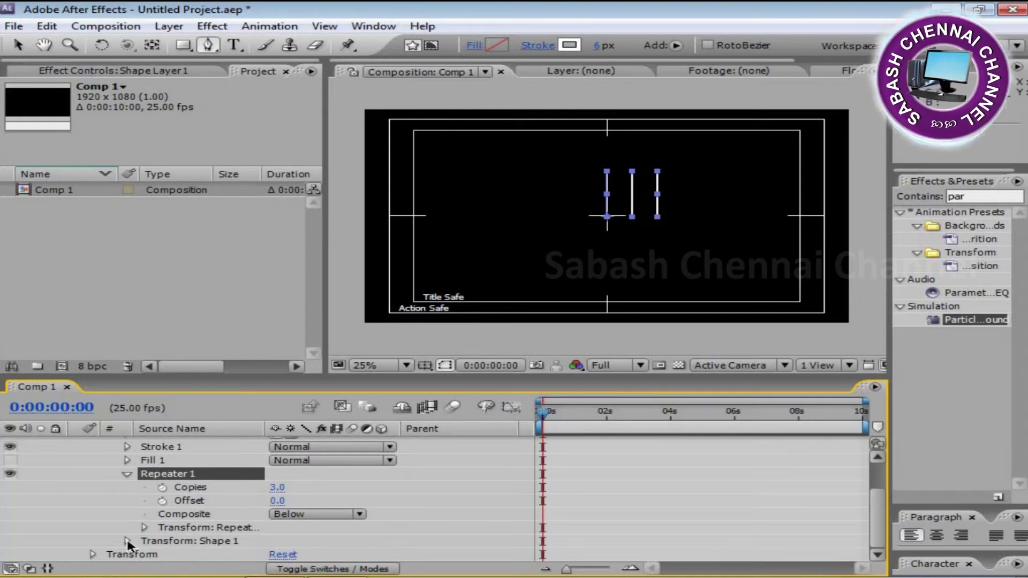
click(145, 528)
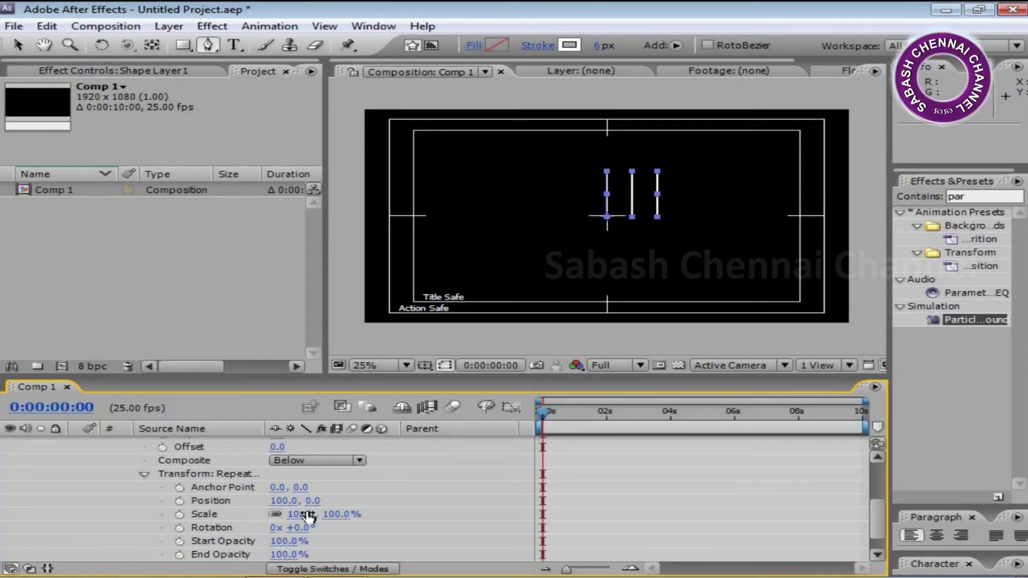
click(279, 501)
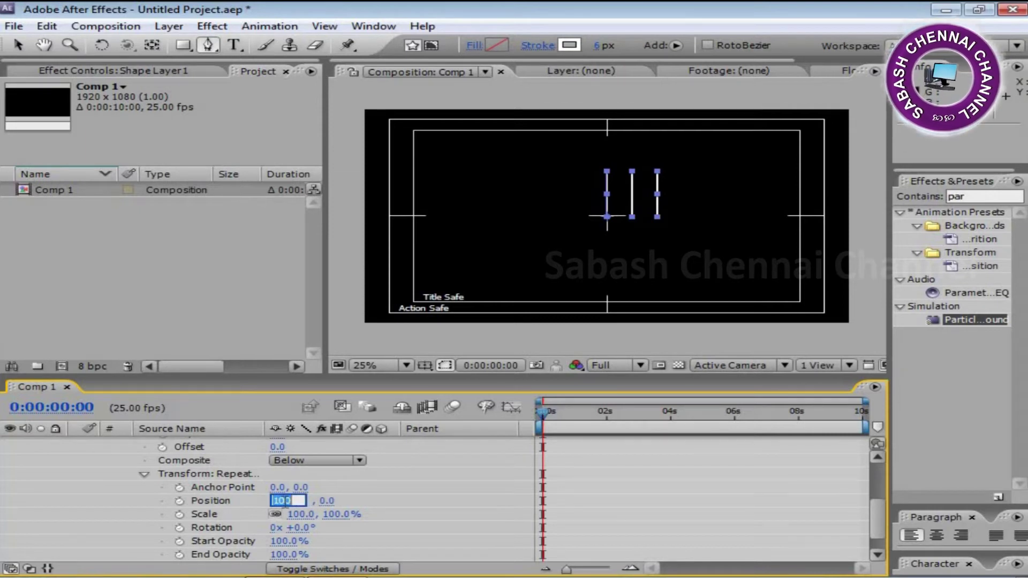
text(0)
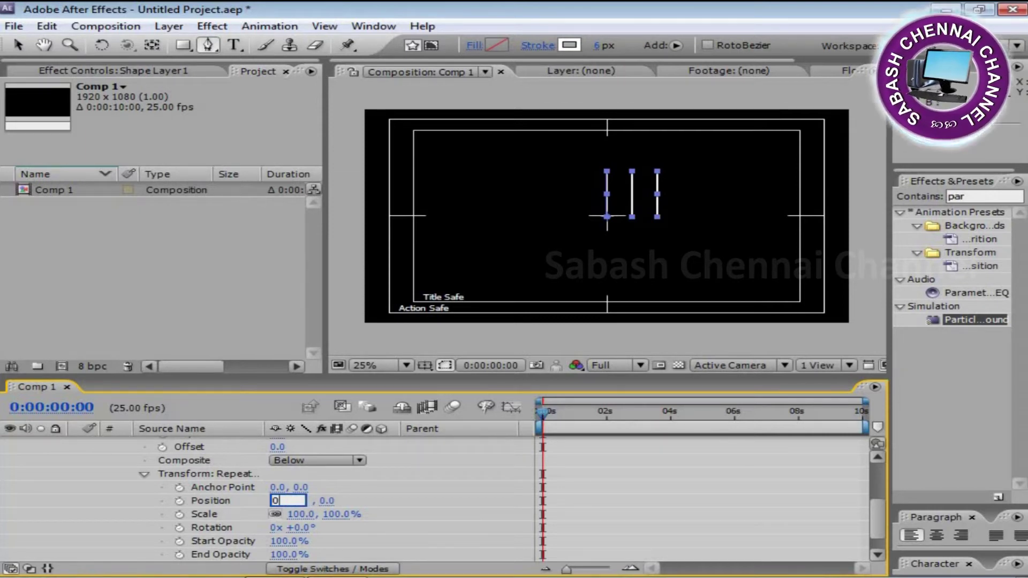
key(Return)
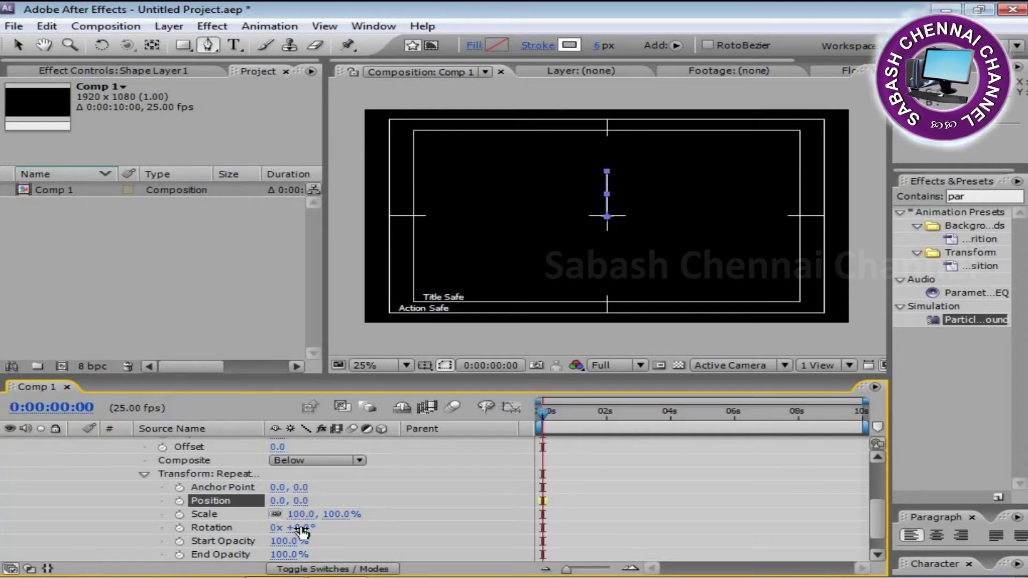
drag(302, 532, 405, 562)
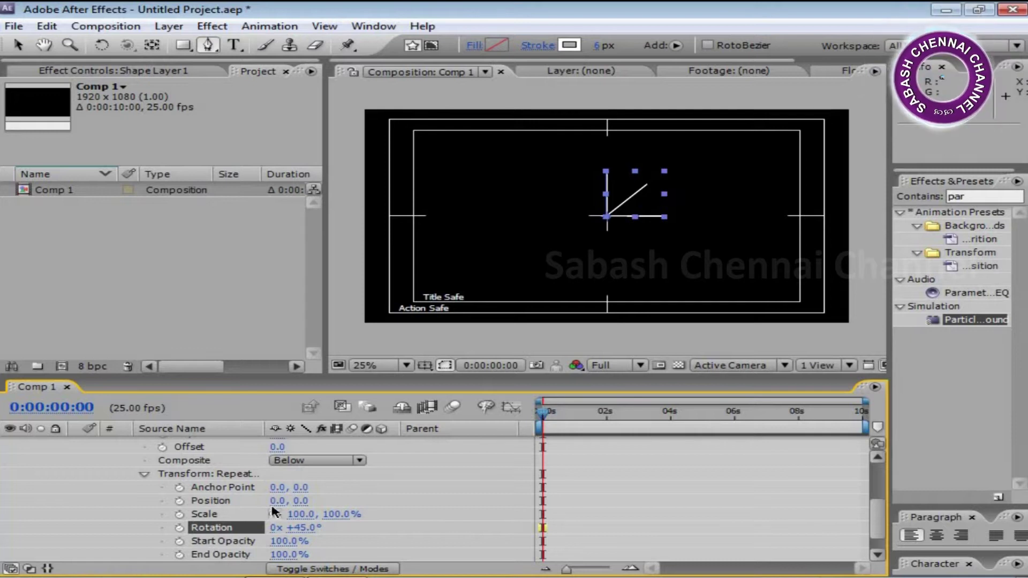
drag(305, 487, 320, 492)
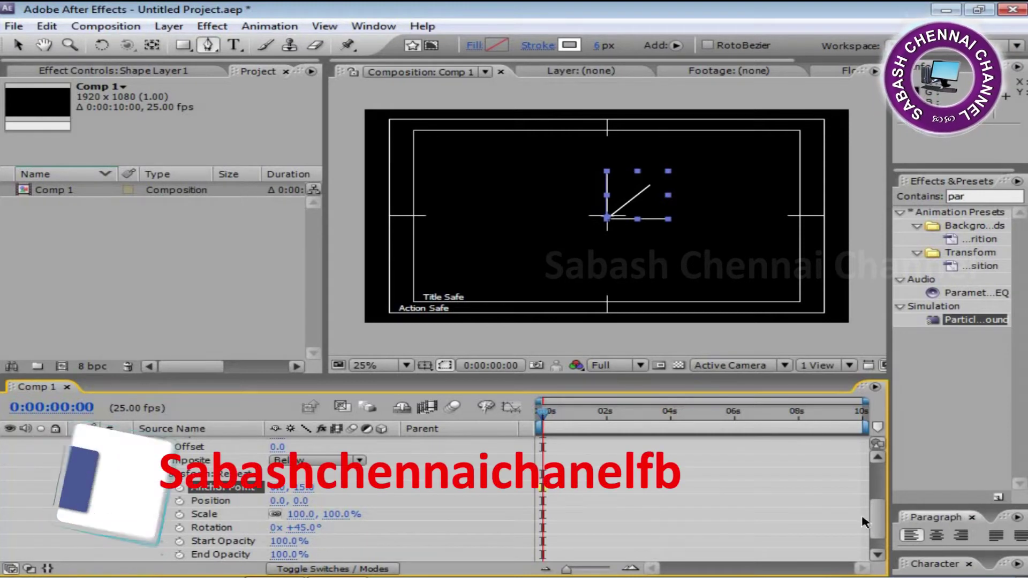
- Set the repeater's number of copies to 8
scroll(281, 470, up, 2)
click(280, 464)
text(8)
key(Return)
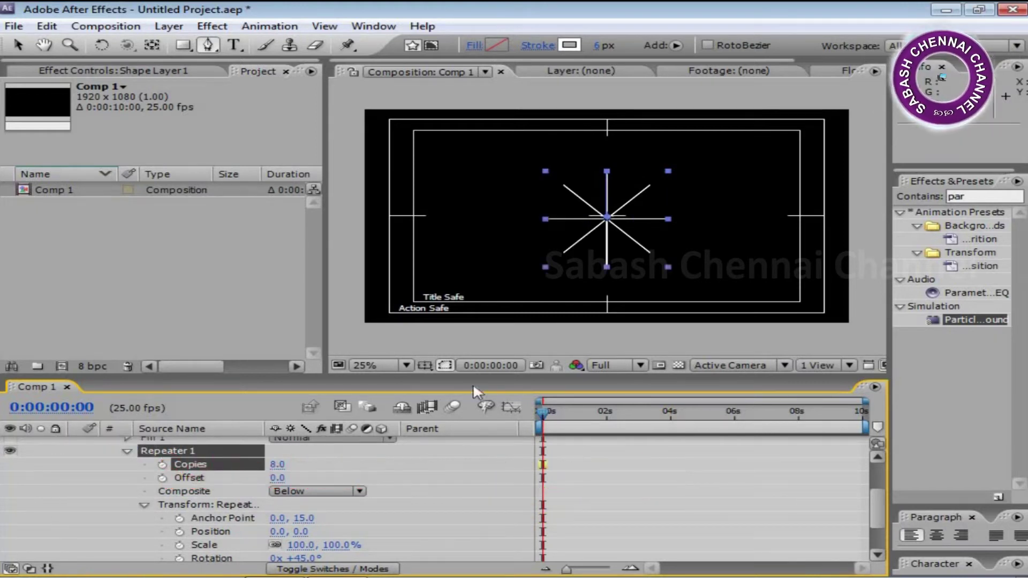
- Raise the repeater's vertical anchor point value to about 93 to spread the lines outward from the centre
click(17, 45)
scroll(303, 490, down, 2)
drag(305, 494, 320, 495)
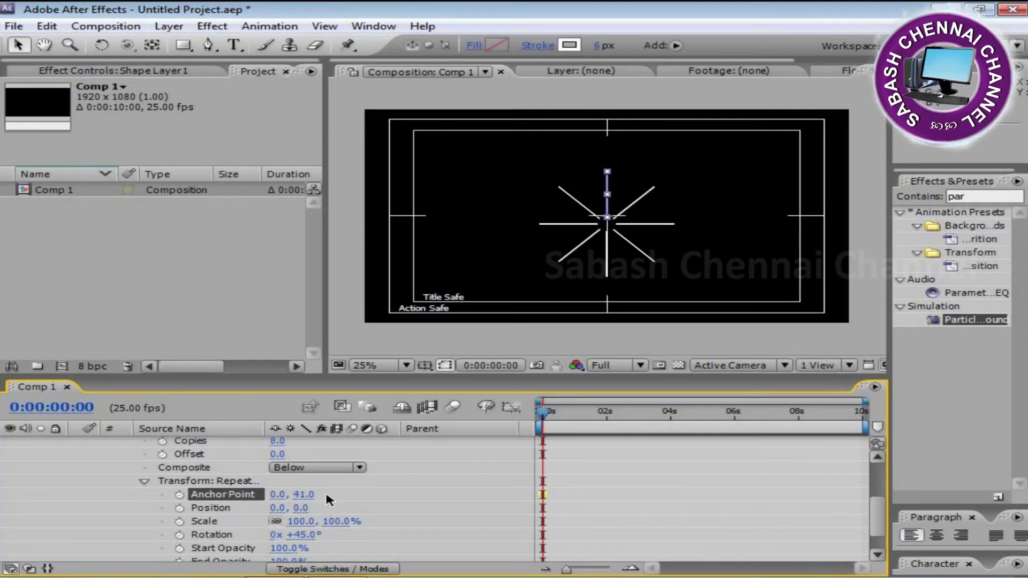
drag(354, 493, 359, 499)
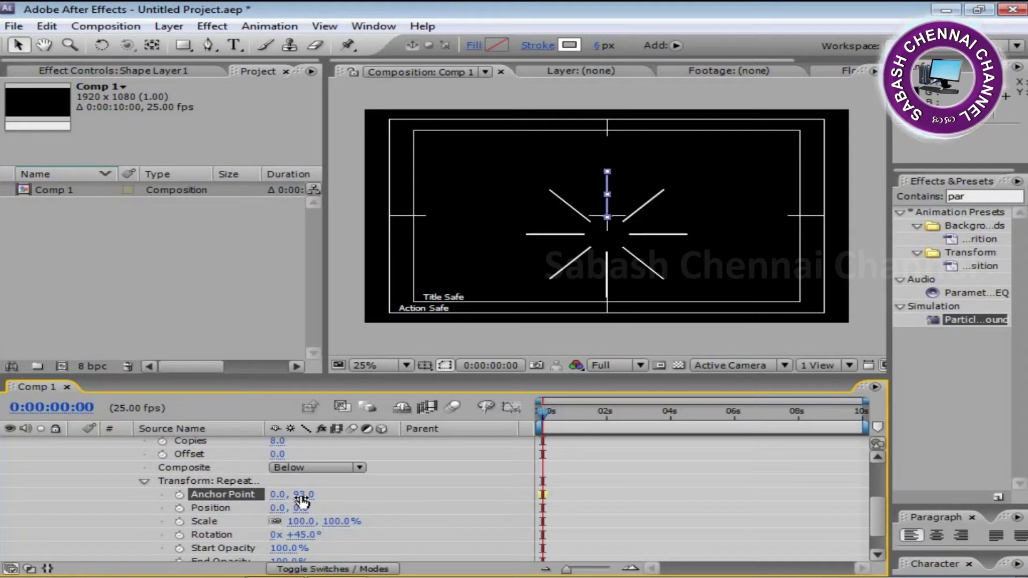
- Add Trim Paths to the shape layer's contents and set its End value to 0%
scroll(578, 515, up, 3)
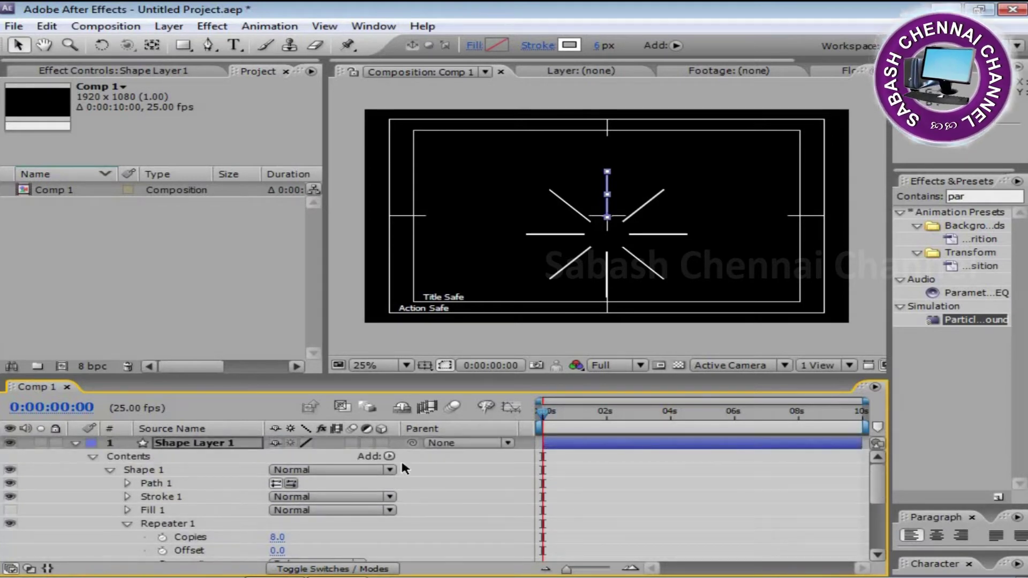
click(389, 456)
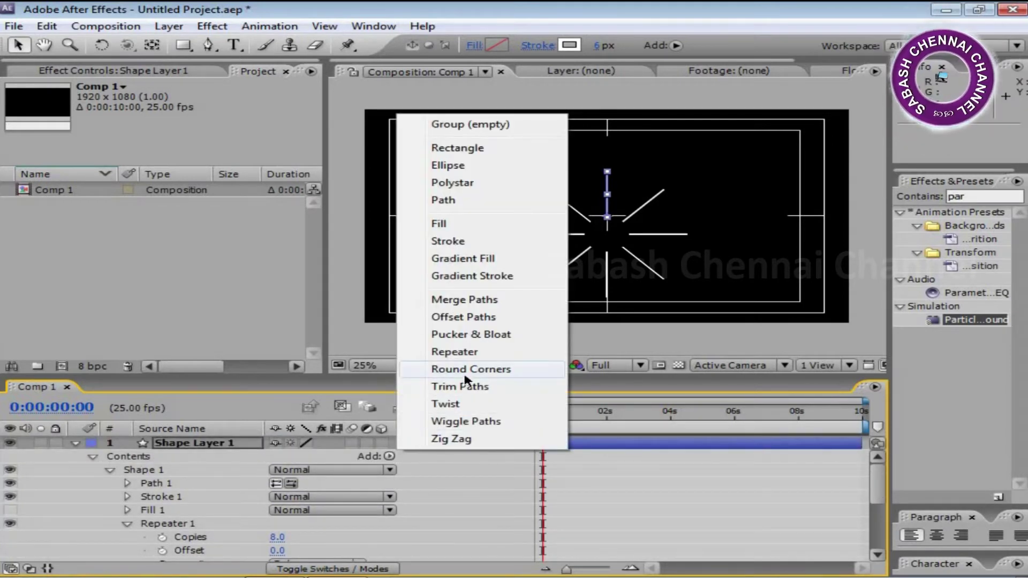
click(477, 386)
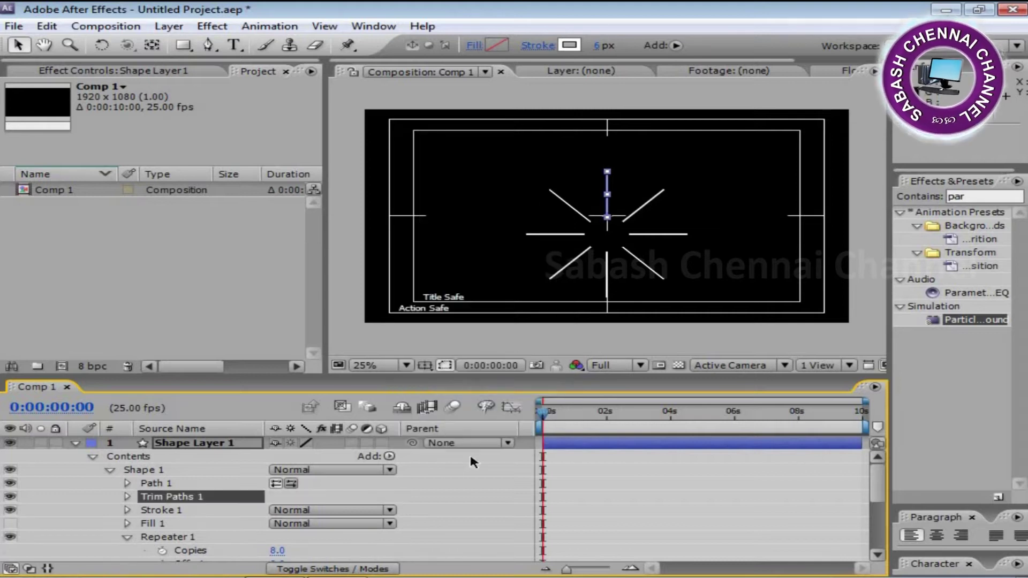
click(128, 497)
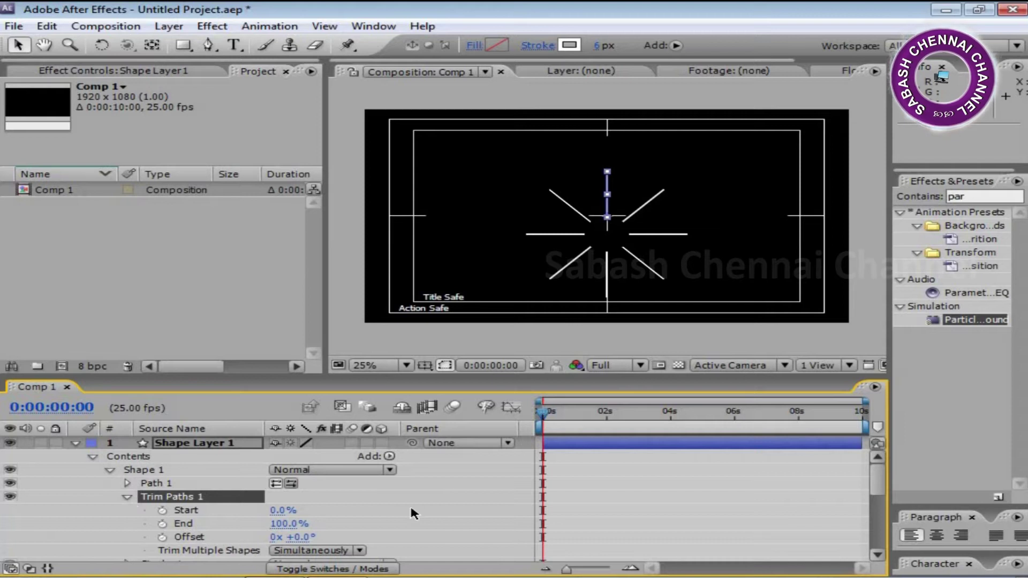
click(281, 524)
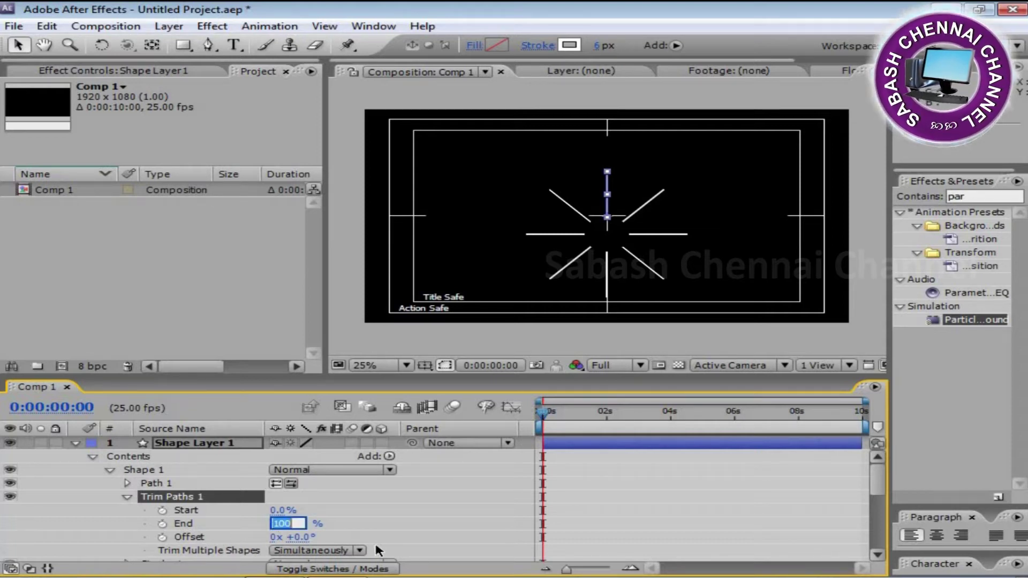
text(0)
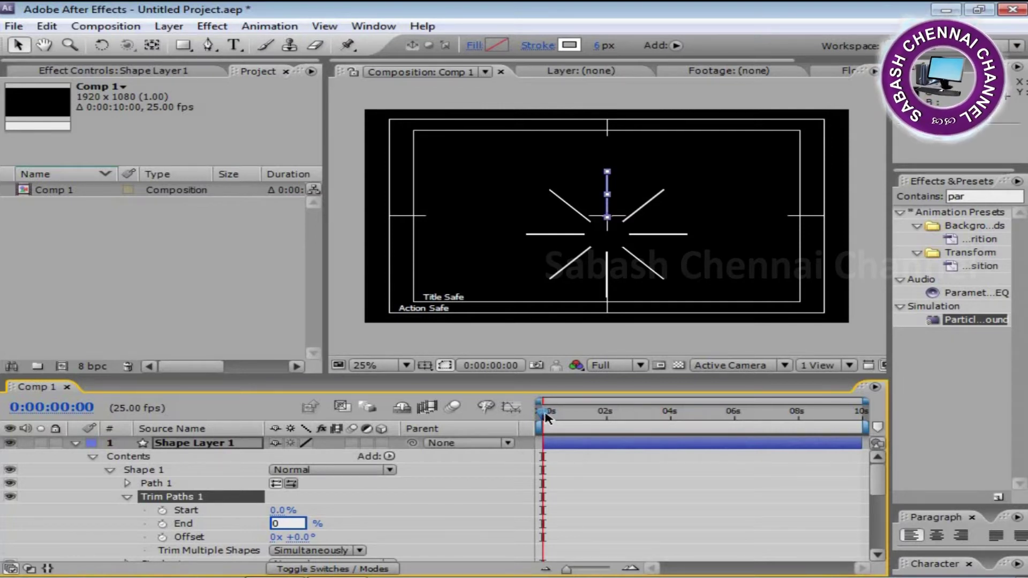
click(209, 522)
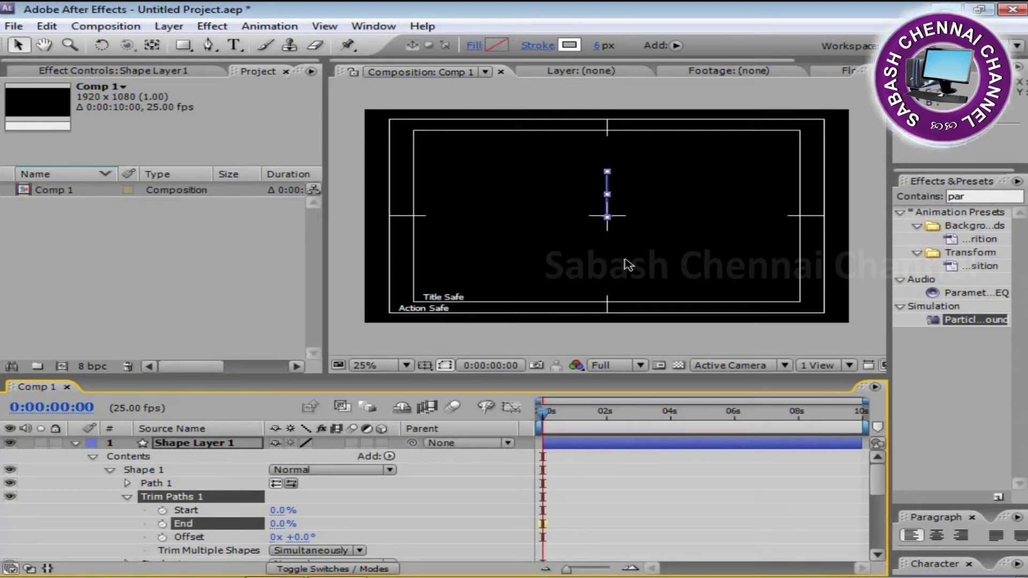
- Set a keyframe for the Trim Paths Start value of 0% at 0:00:00:00
click(163, 511)
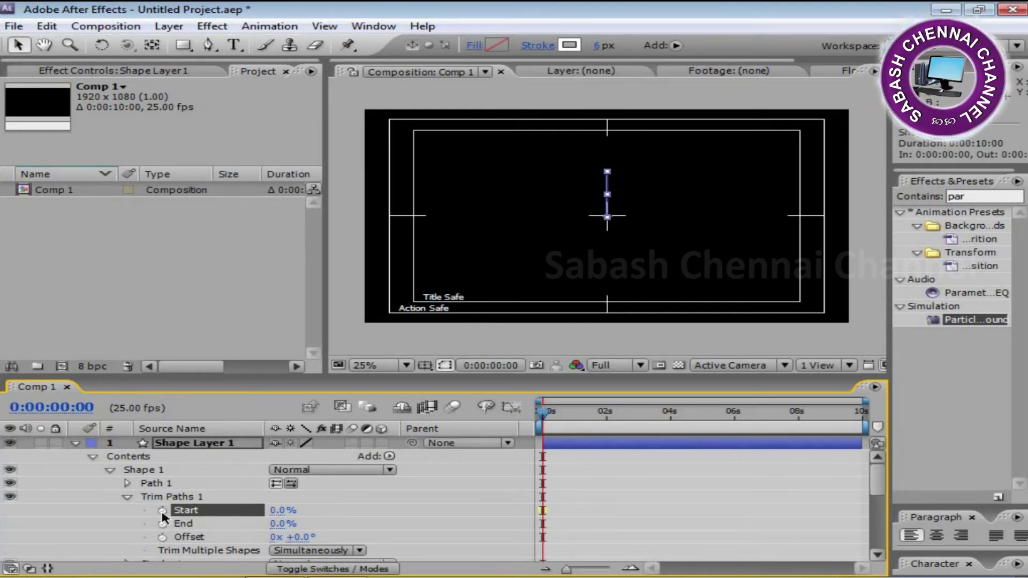
click(162, 510)
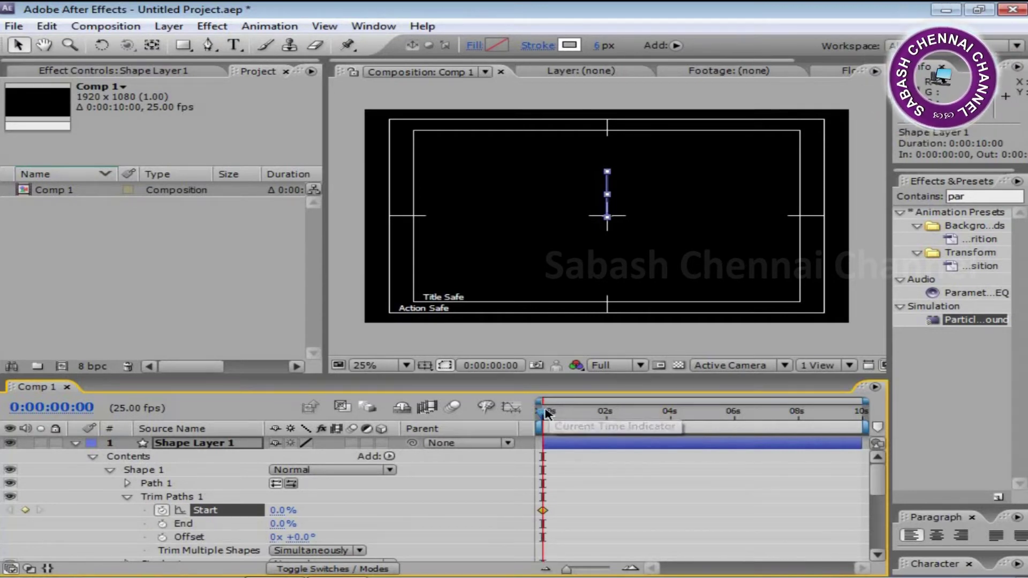
- Add a 100% keyframe for the Trim Paths Start value at 0:00:01:18
drag(560, 417, 598, 422)
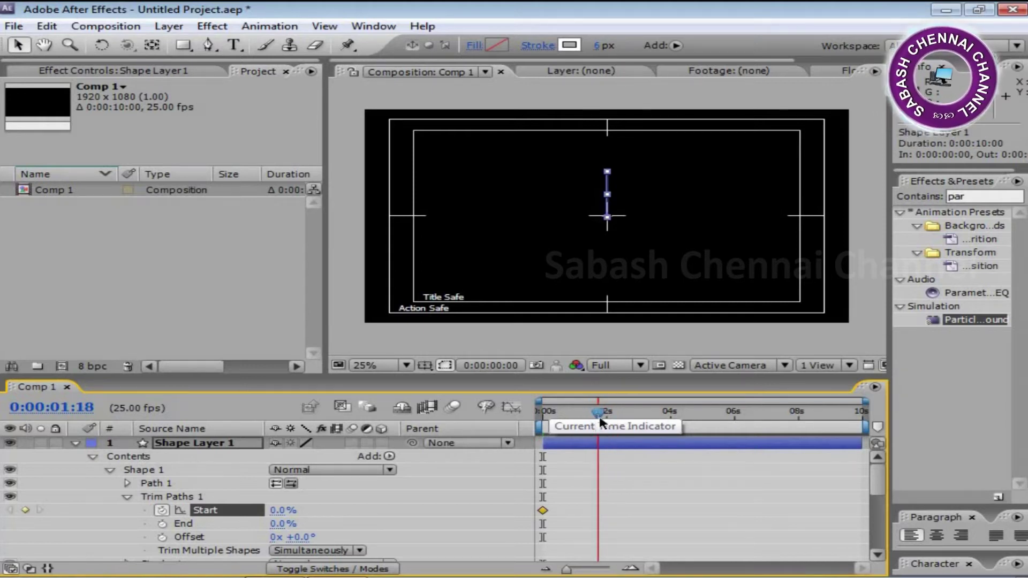
click(277, 511)
text(100)
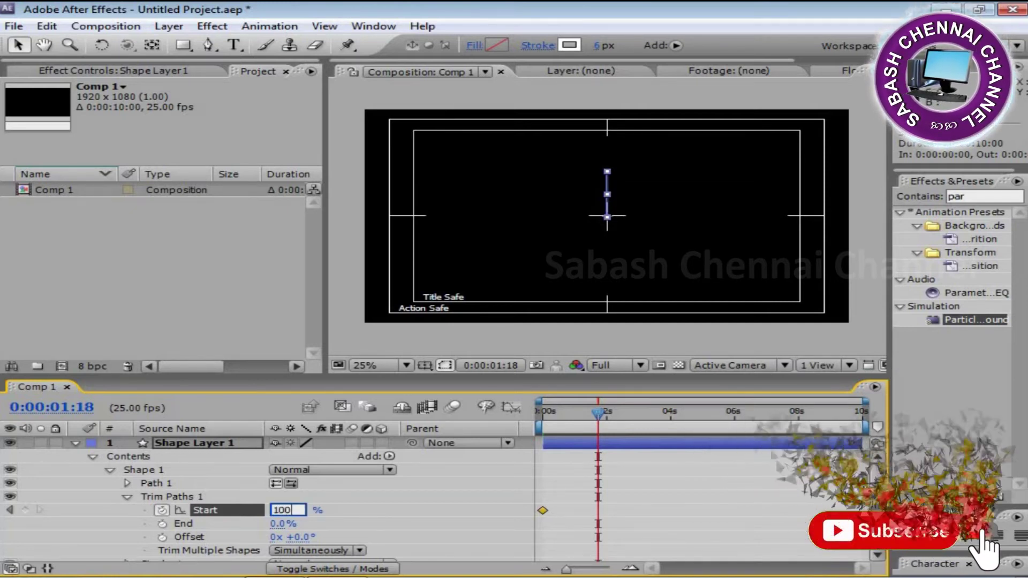
key(Return)
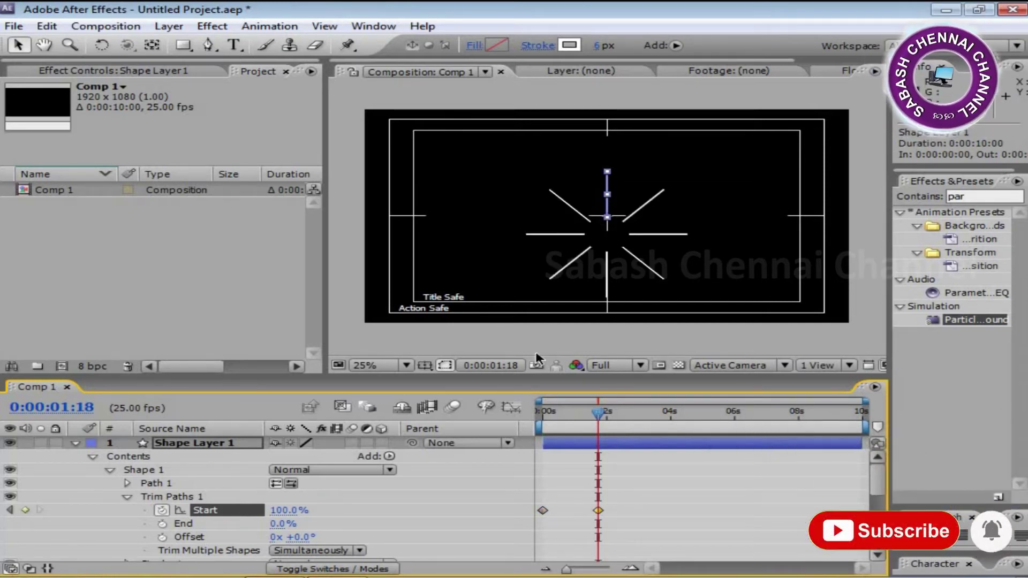
- Keyframe the Trim Paths End value from 0% at 0:00:00:06 to 100% at 0:00:02:00
drag(587, 420, 551, 431)
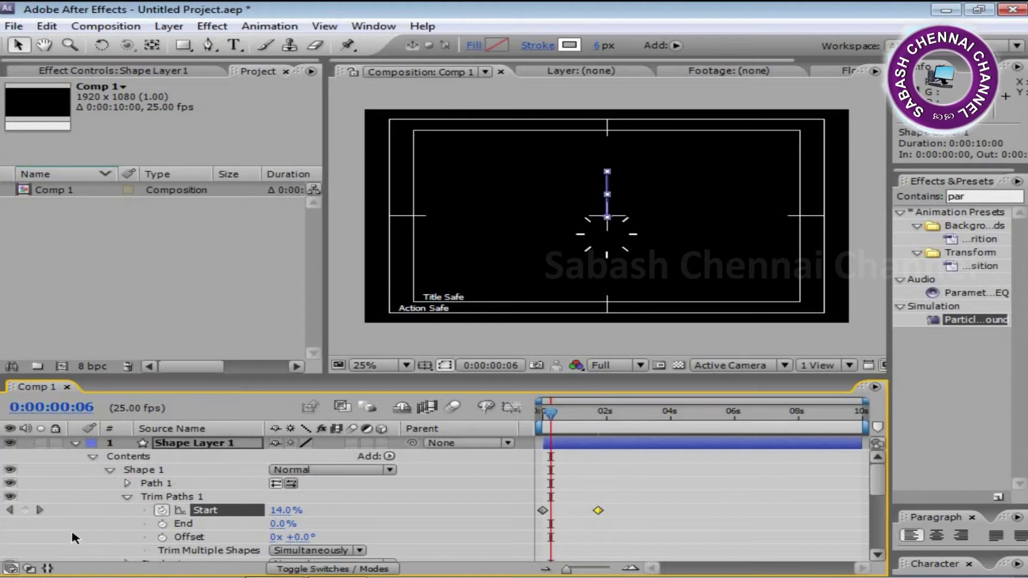
click(162, 524)
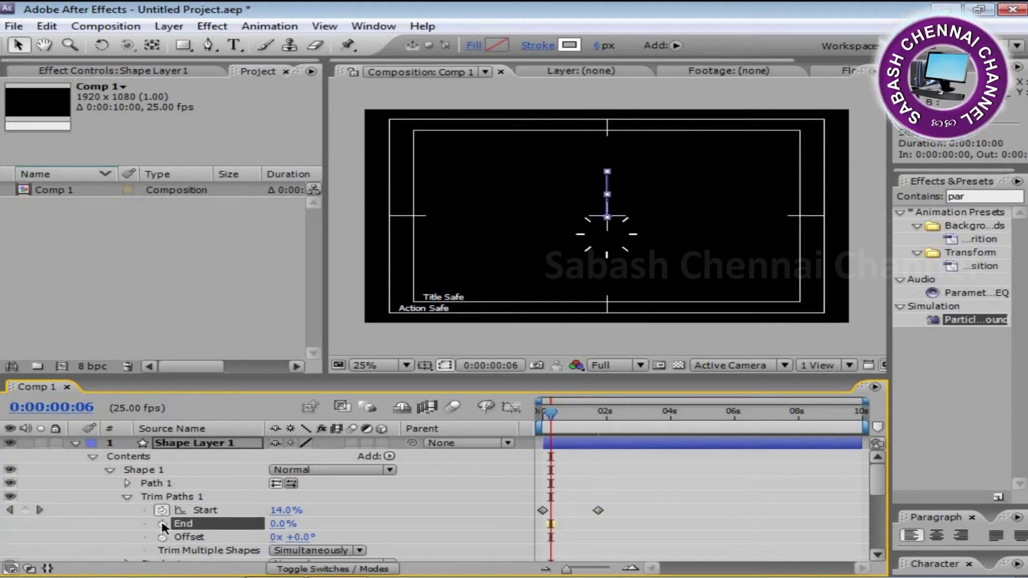
click(162, 524)
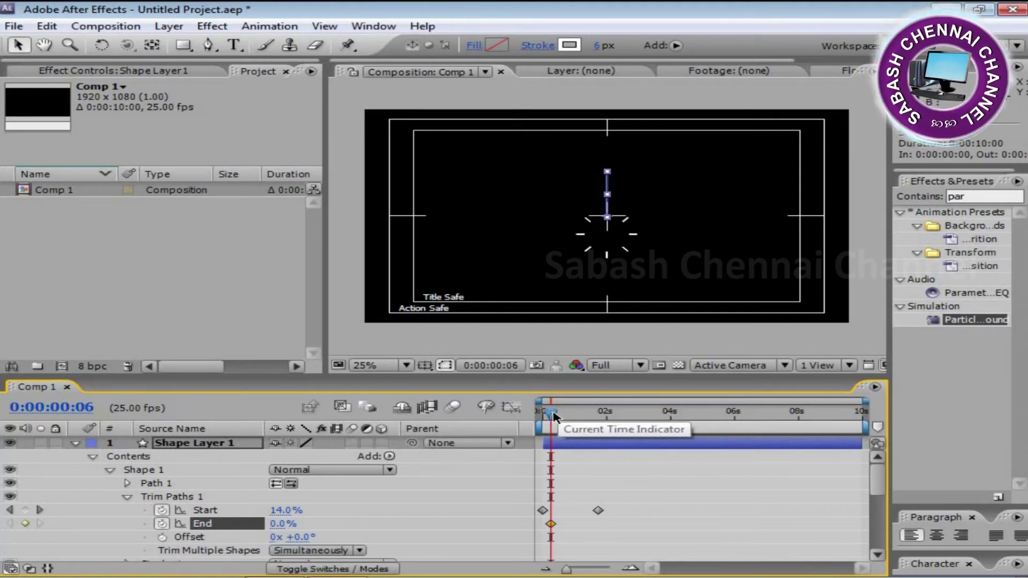
drag(553, 416, 614, 432)
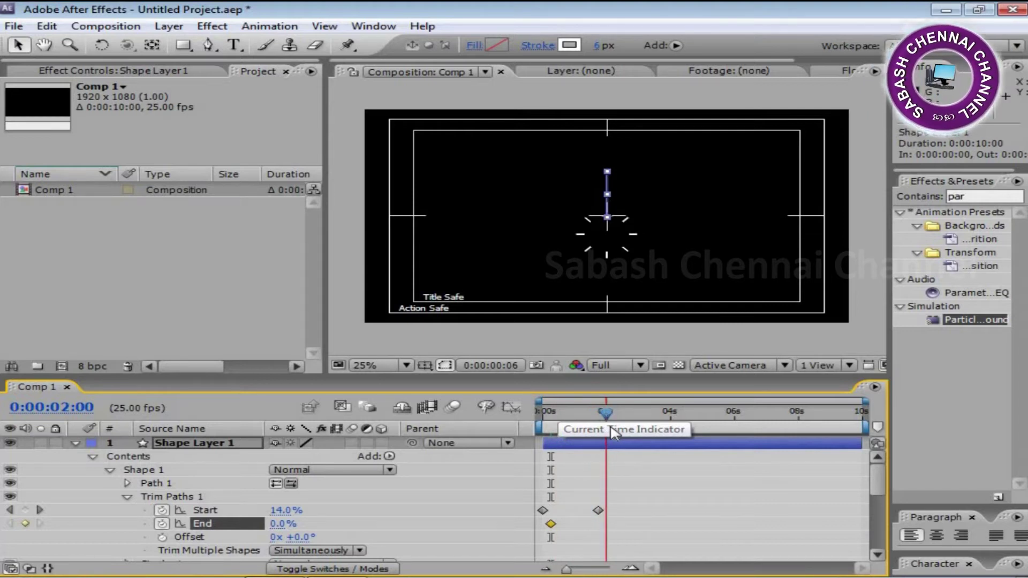
click(276, 525)
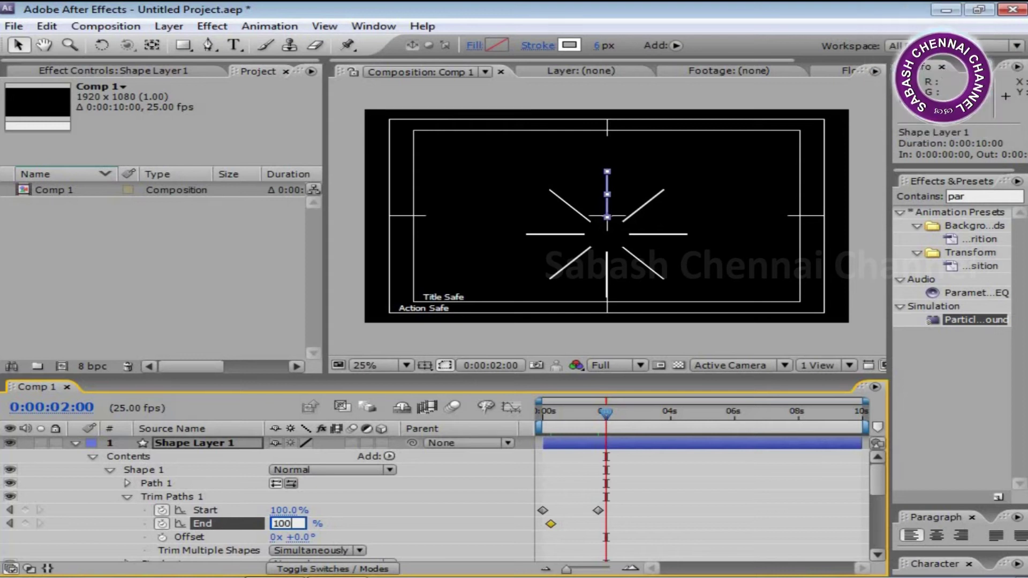
key(Return)
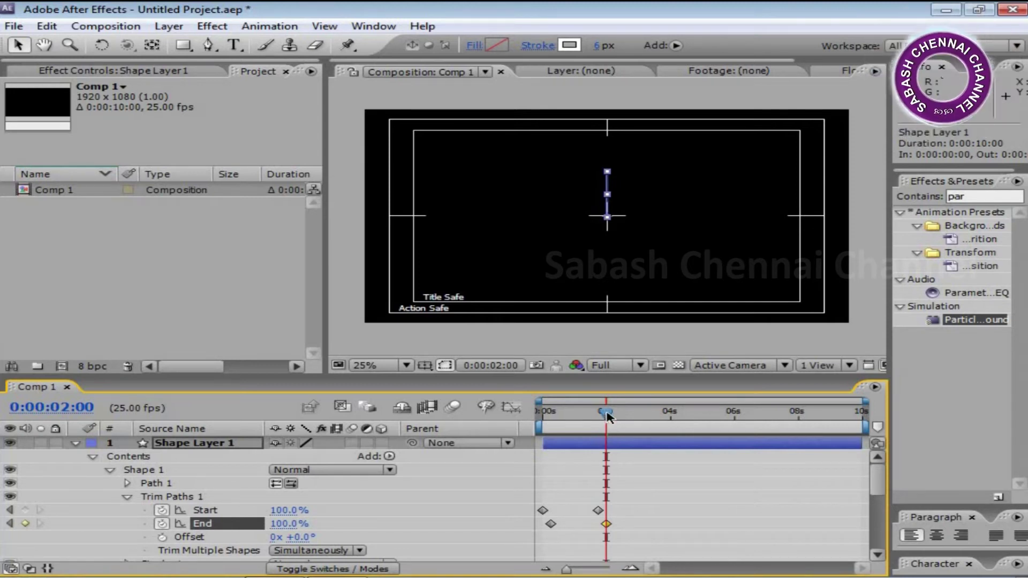
- Set the composition's preview resolution to Third and play the burst animation from the start
drag(609, 415, 543, 415)
click(641, 367)
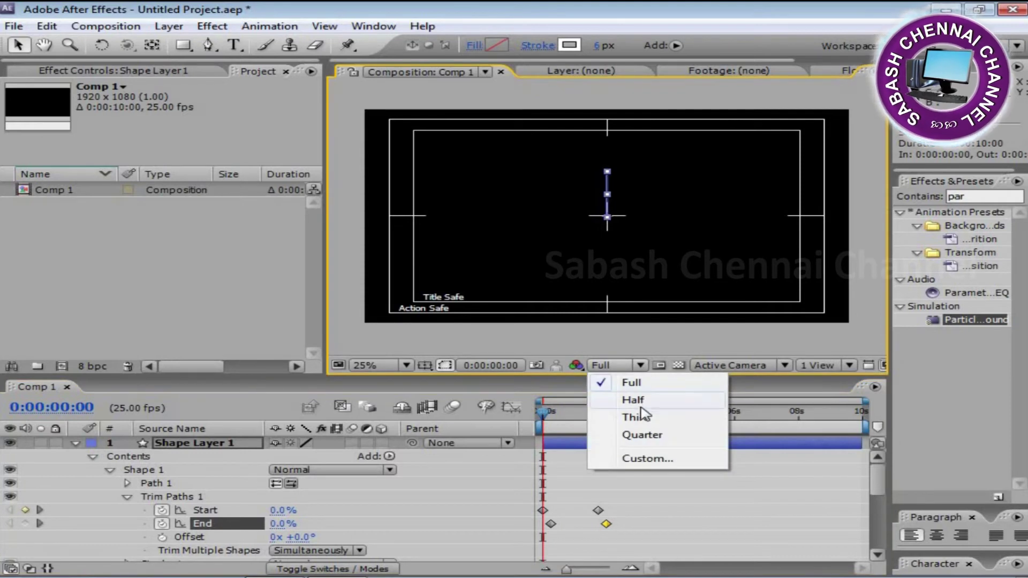
click(636, 418)
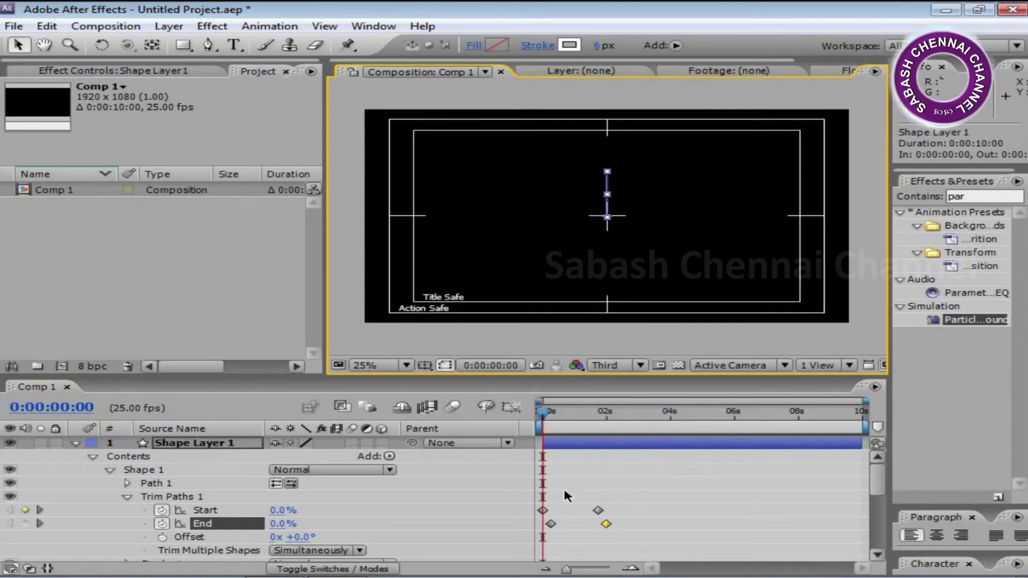
key(space)
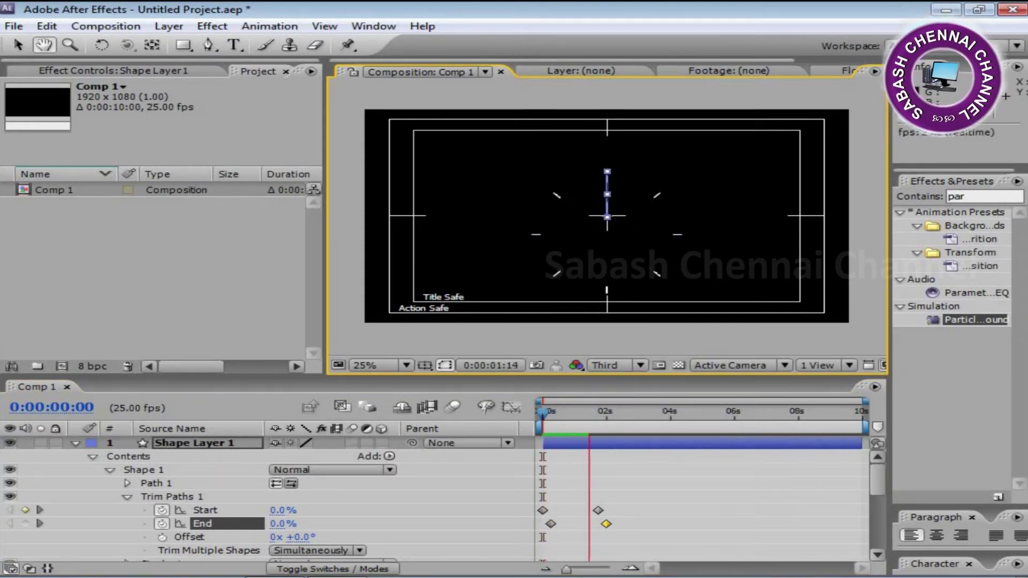
key(space)
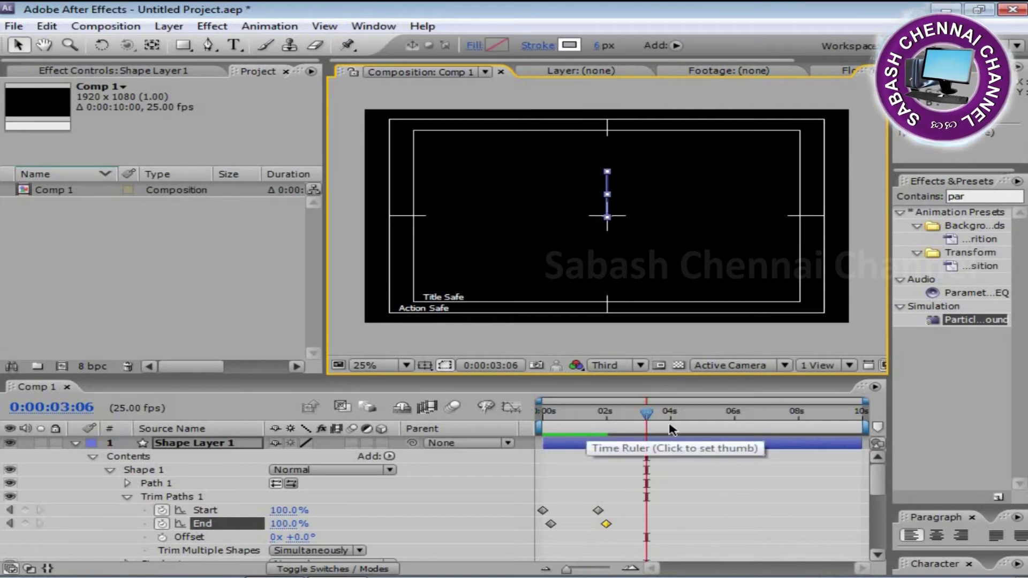
- Shorten the work area to end just after the last keyframe and trim the composition to it
drag(646, 413, 611, 413)
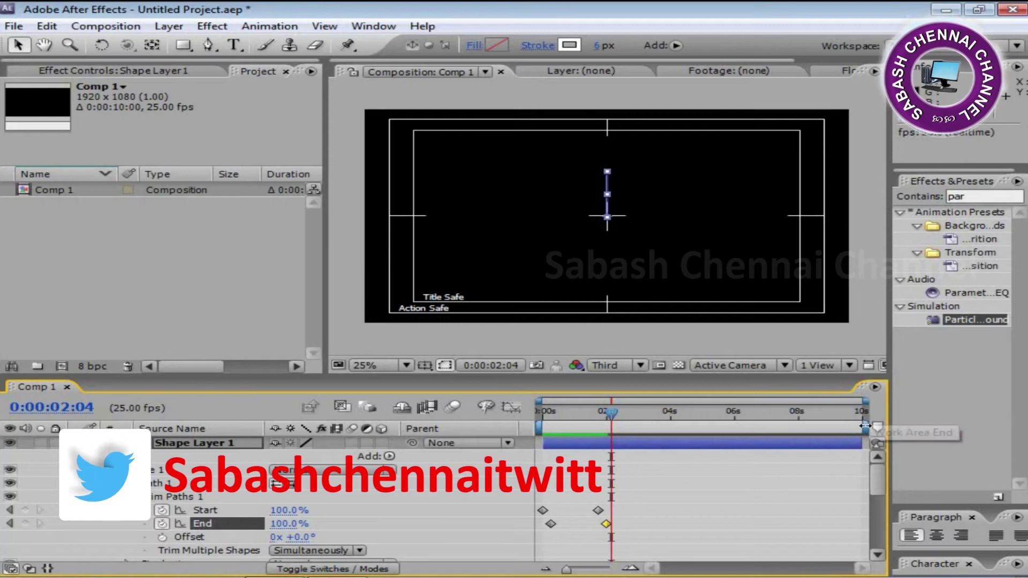
drag(864, 428, 621, 445)
right_click(590, 427)
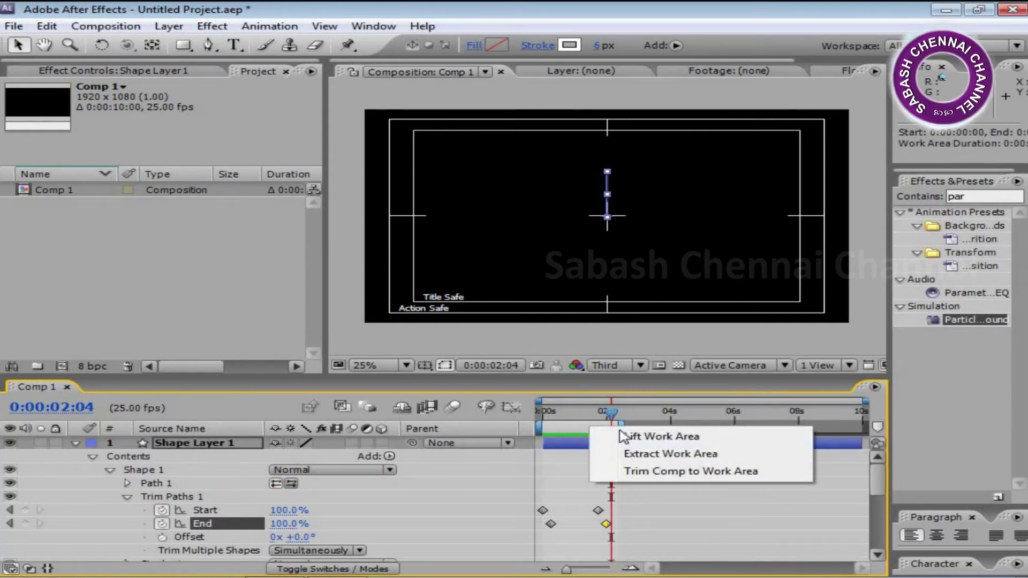
click(662, 474)
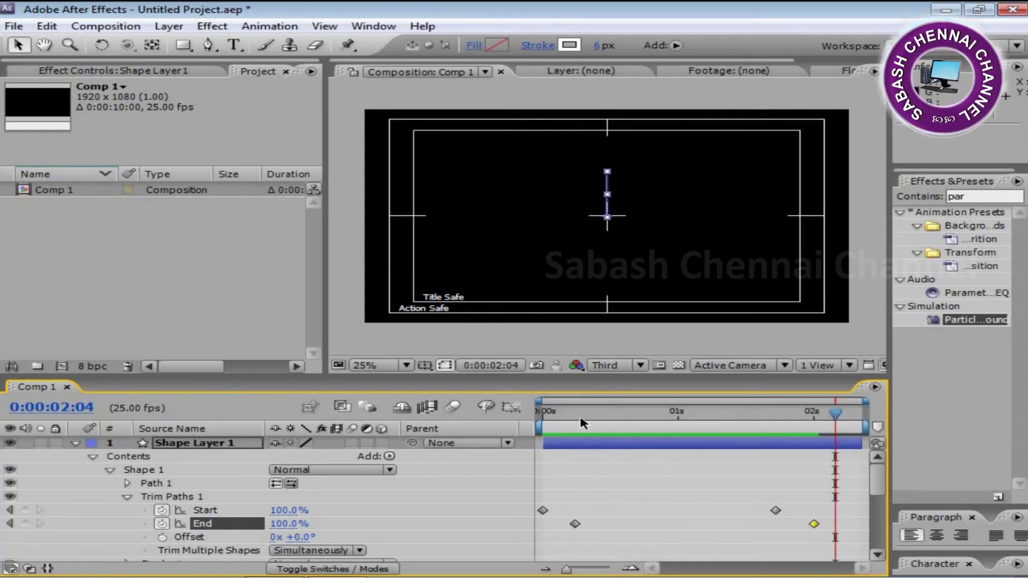
- Play the trimmed burst animation from the first frame and review its Start and End keyframes
key(Home)
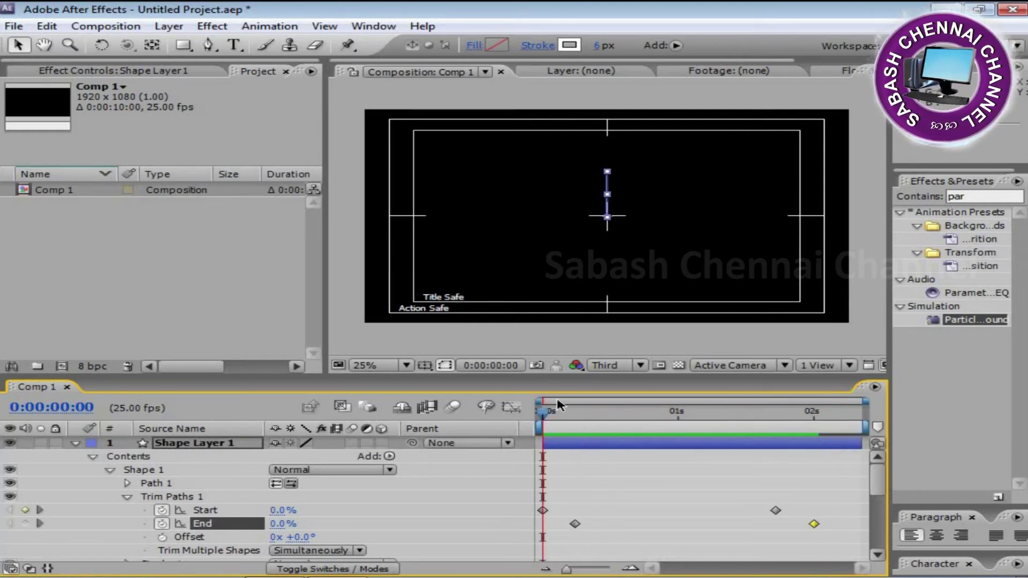
key(space)
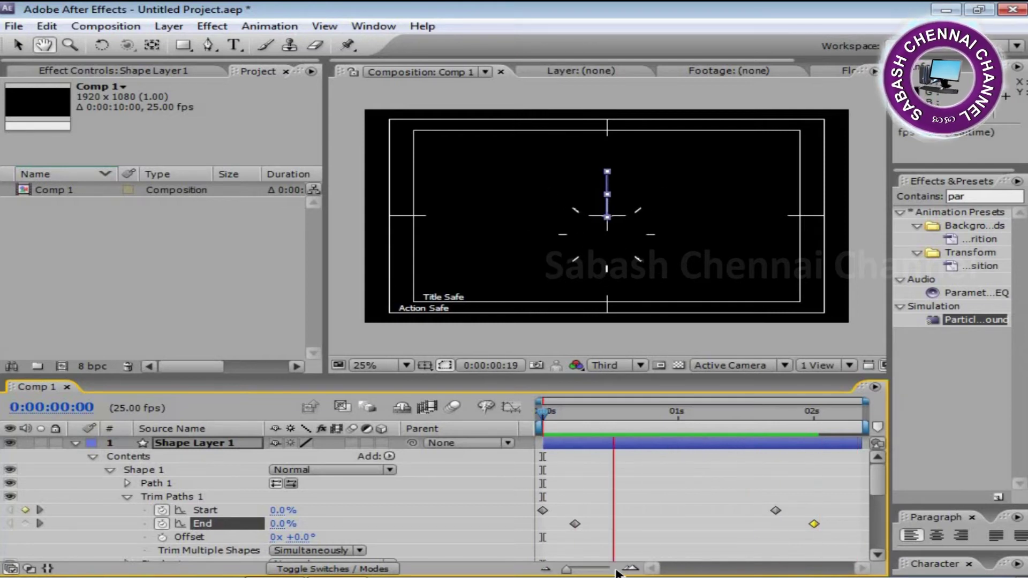
key(space)
drag(837, 541, 462, 456)
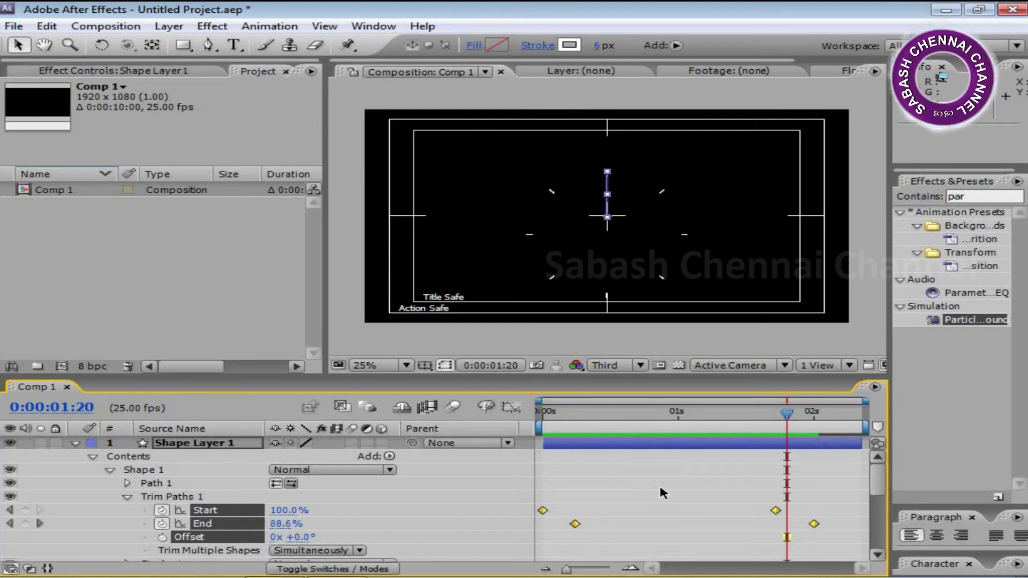
click(659, 483)
key(Home)
key(space)
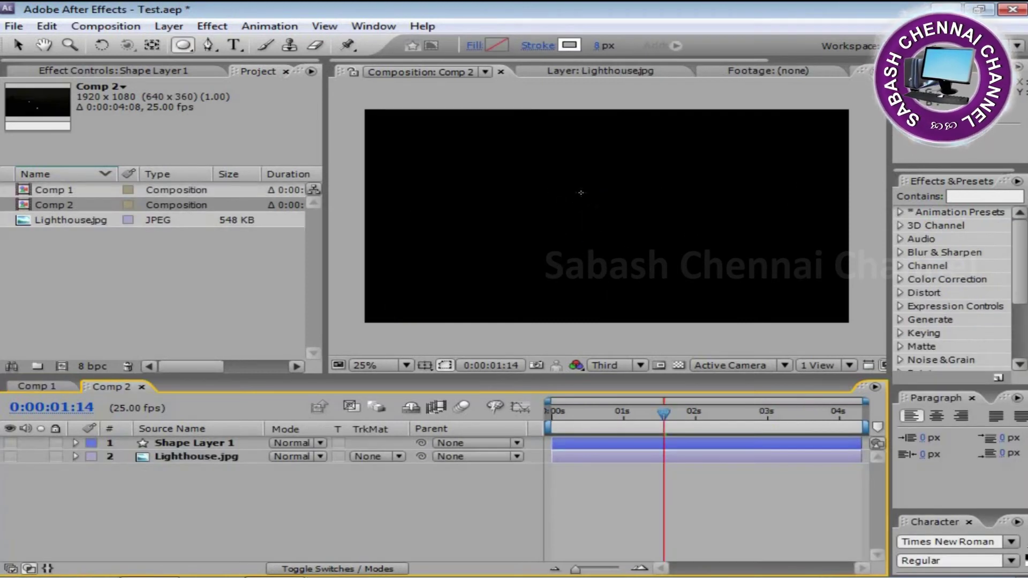
- Draw an outlined ellipse in Comp 2 and centre it in the frame with the help of temporary Title/Action Safe guides
mouse_move(575, 188)
mouse_down()
mouse_move(615, 230)
mouse_move(704, 289)
mouse_up()
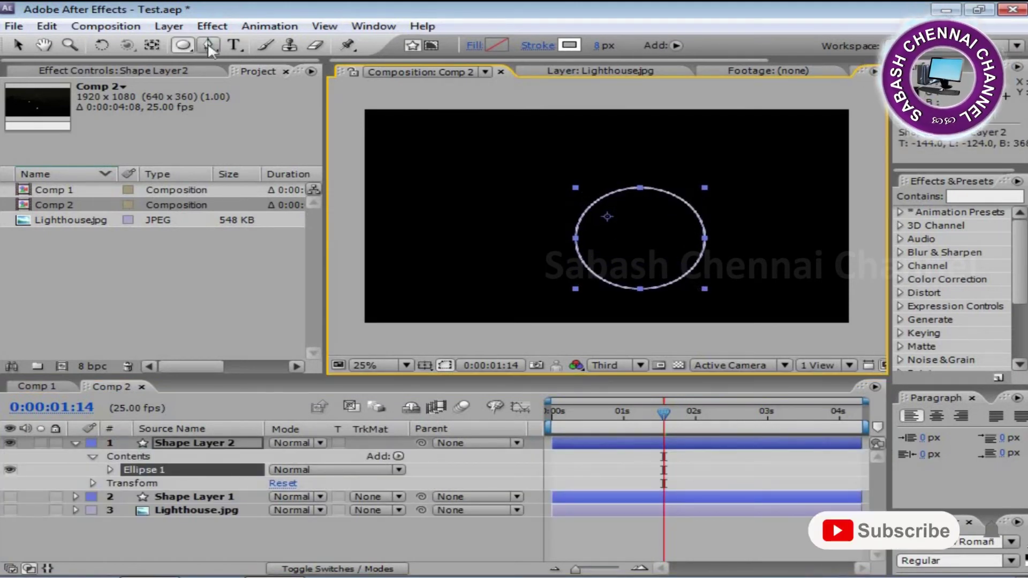
click(18, 45)
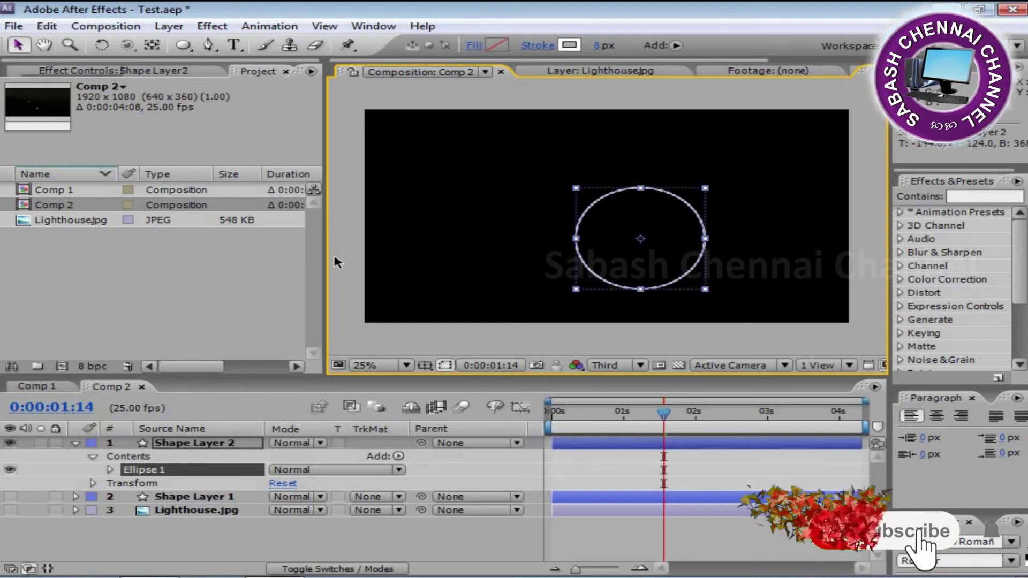
drag(703, 262, 676, 242)
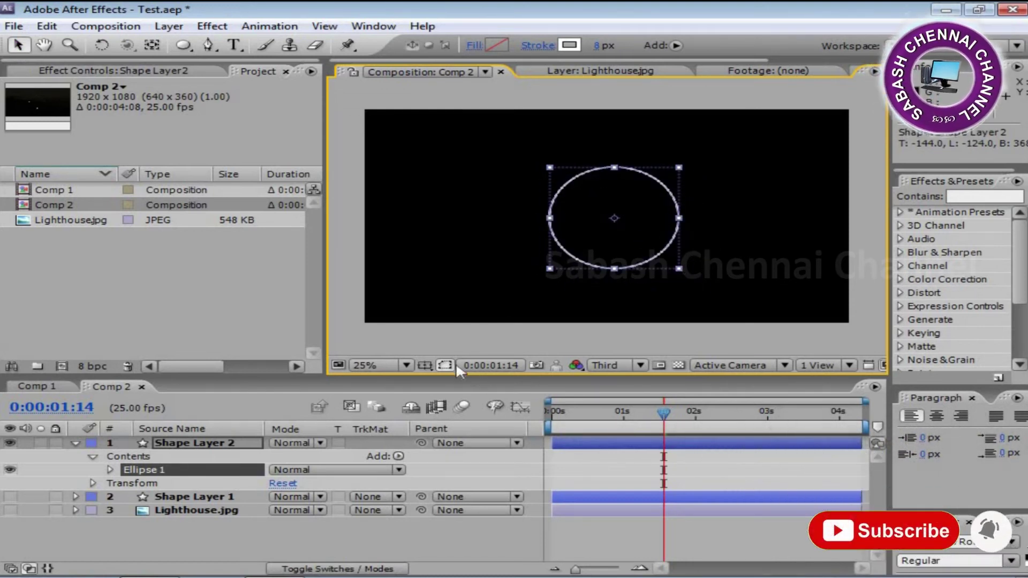
click(424, 364)
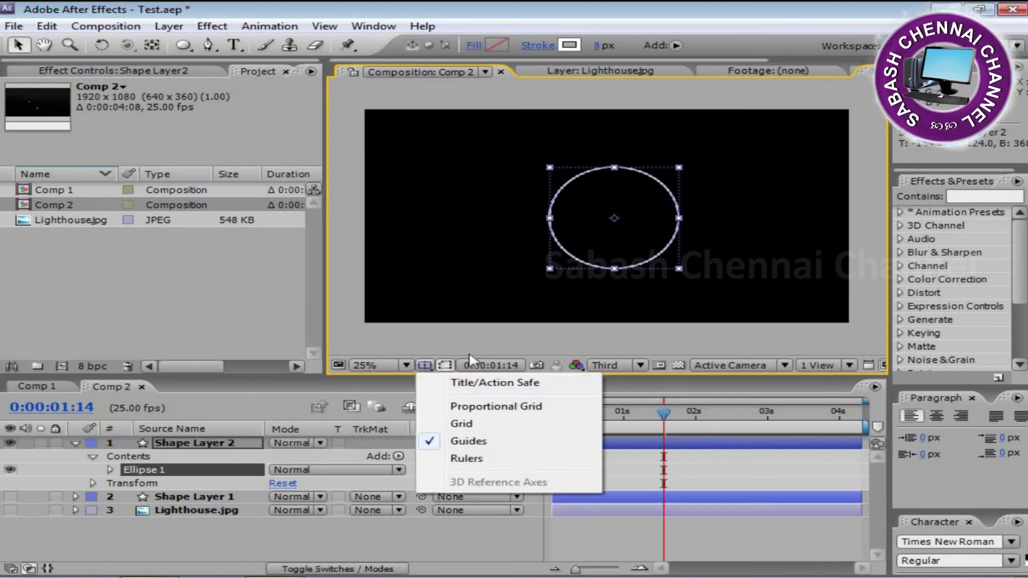
click(457, 383)
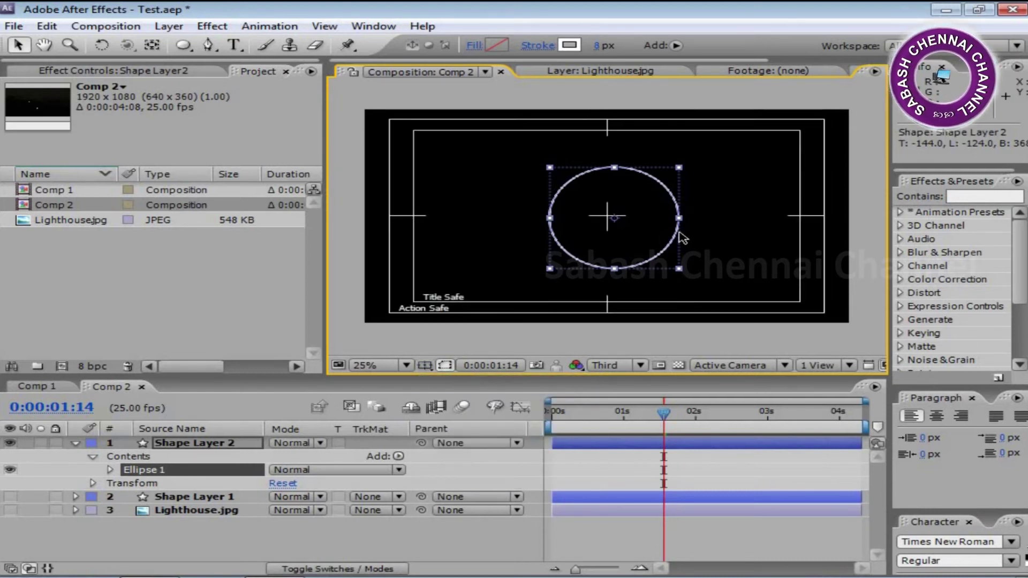
drag(679, 268, 671, 266)
click(425, 366)
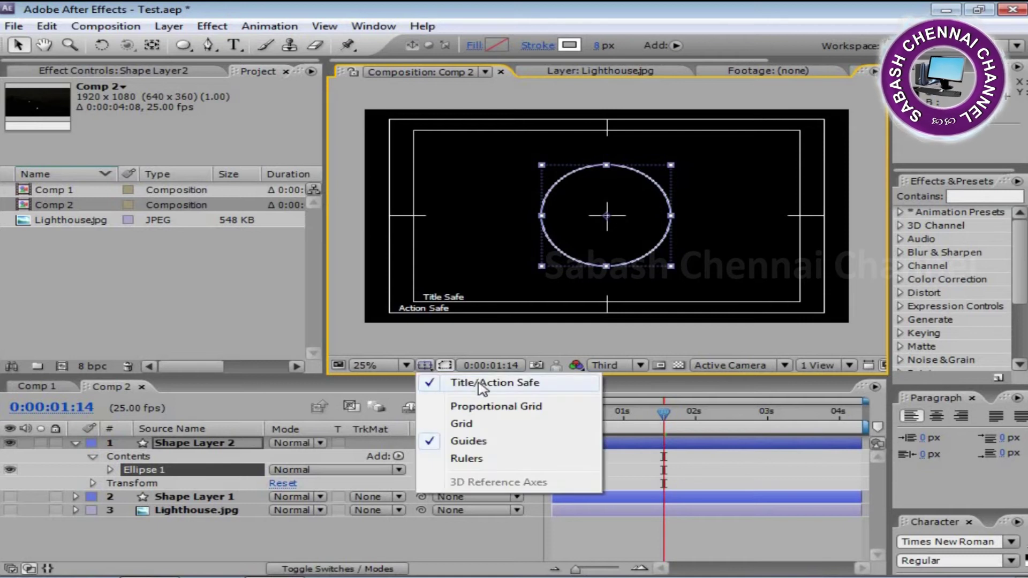
click(456, 384)
- Add Trim Paths to the ellipse and keyframe its End value from 0% at 0:00:00:00 to about 10% at 0:00:01:06
click(398, 456)
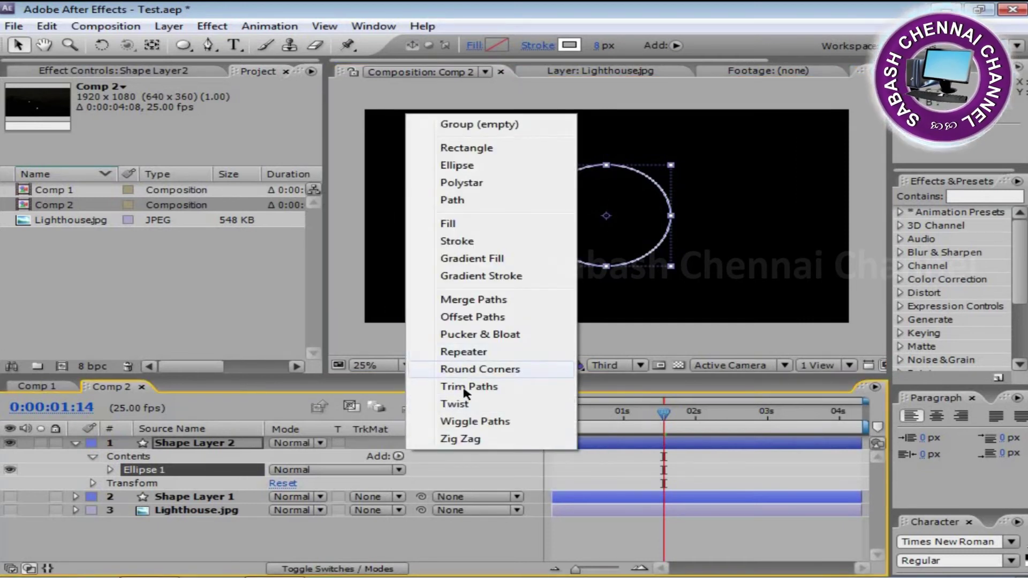
click(467, 386)
click(126, 479)
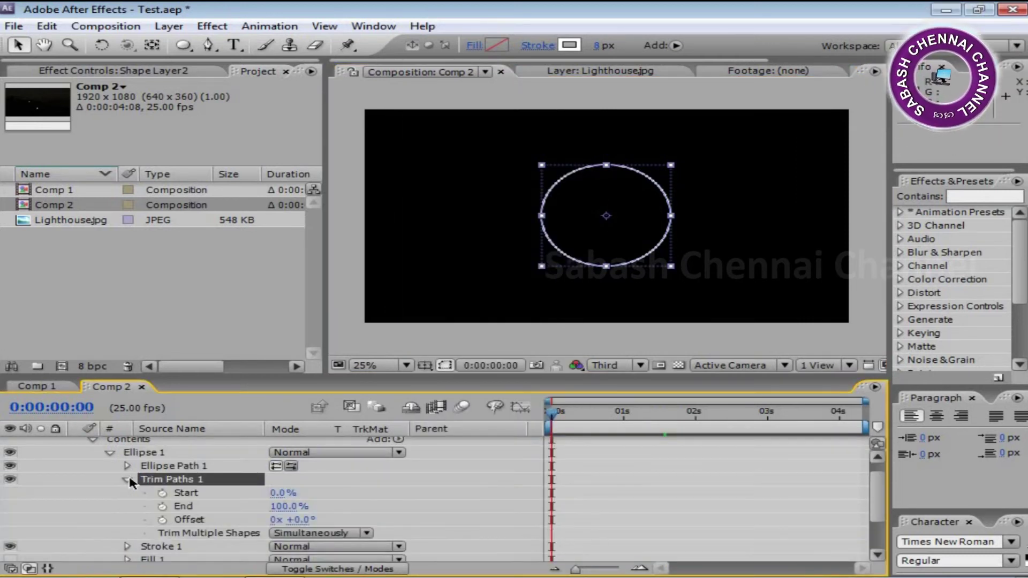
drag(291, 510, 290, 507)
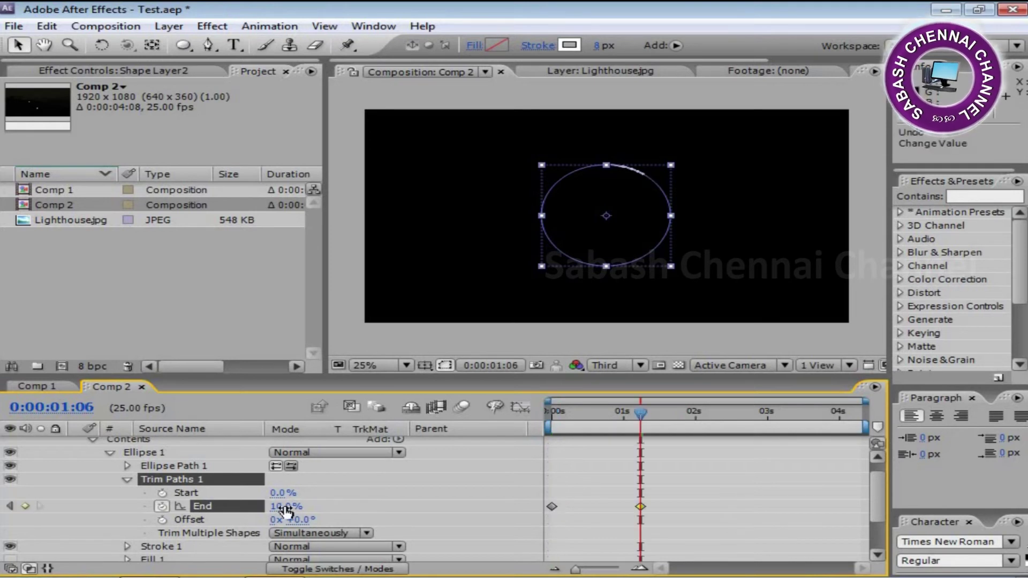
drag(299, 509, 283, 506)
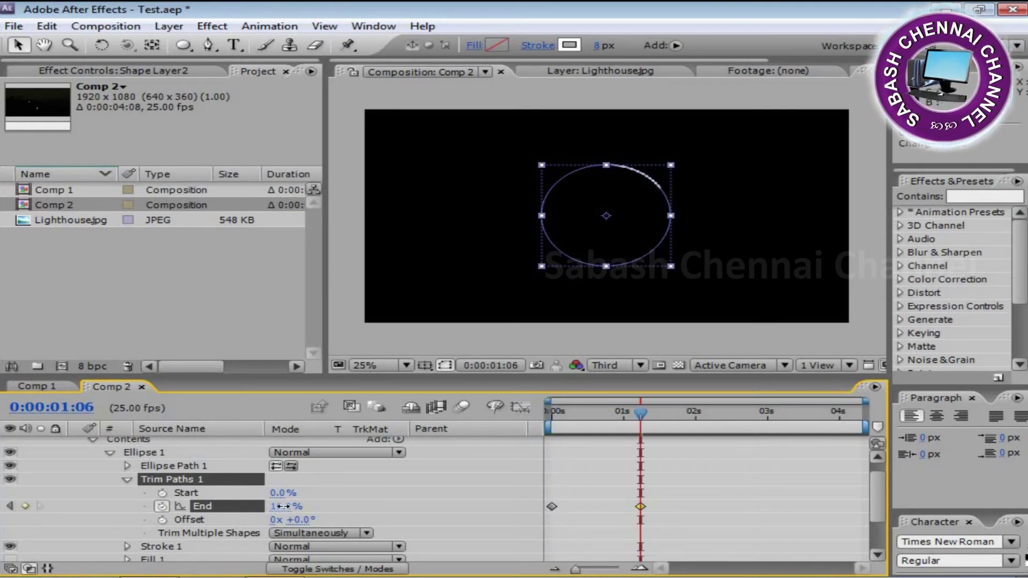
- Play the ellipse's trim animation from the start of Comp 2
key(Home)
key(space)
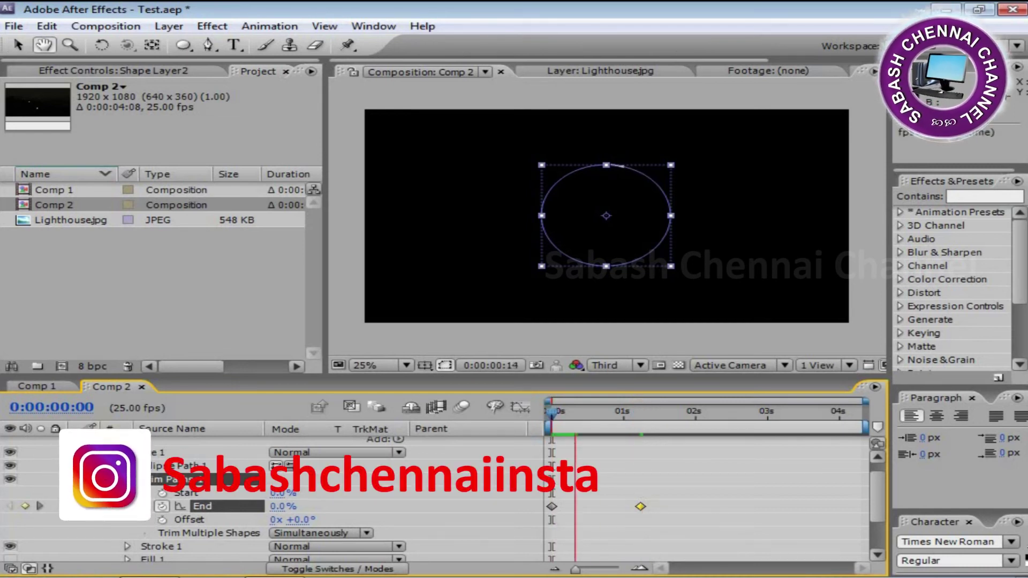
key(space)
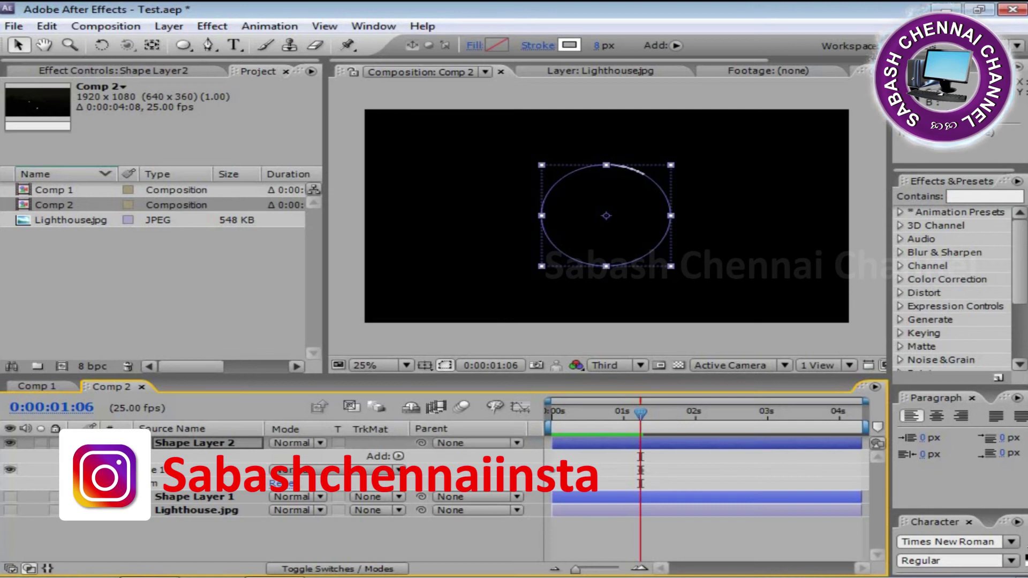
- Collapse the properties of Shape Layer 2 and duplicate that layer
click(73, 446)
click(75, 443)
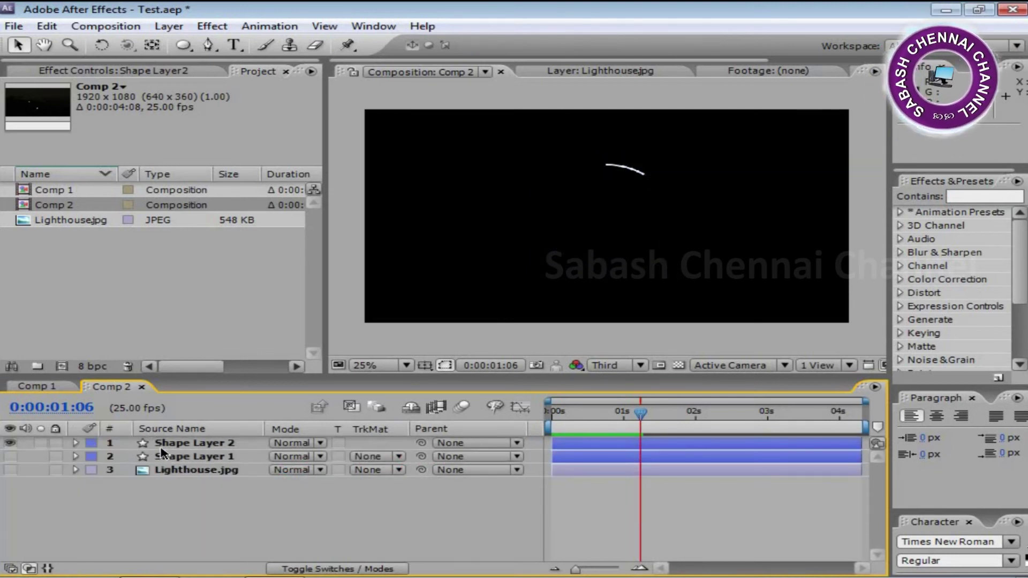
click(163, 445)
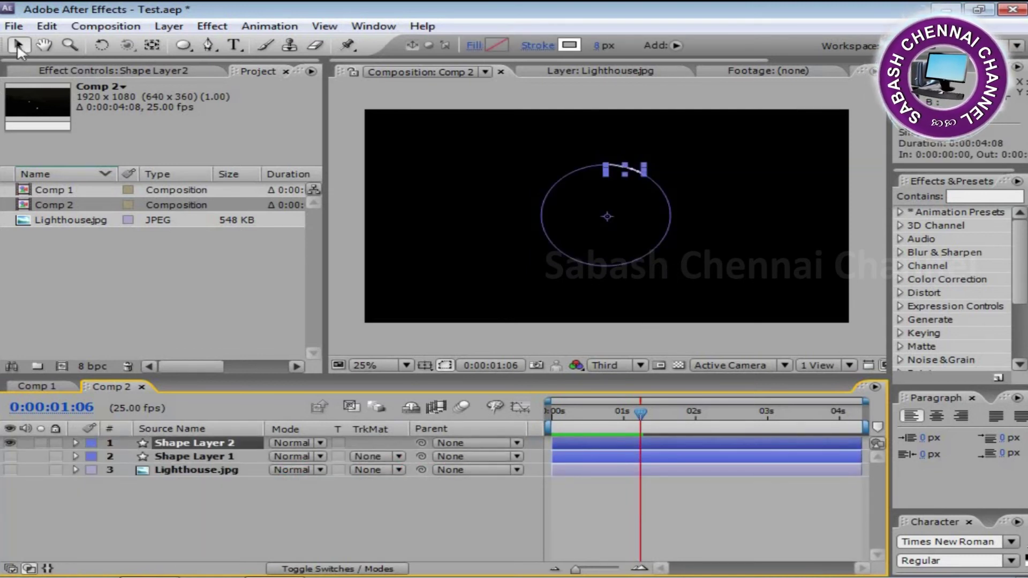
click(47, 26)
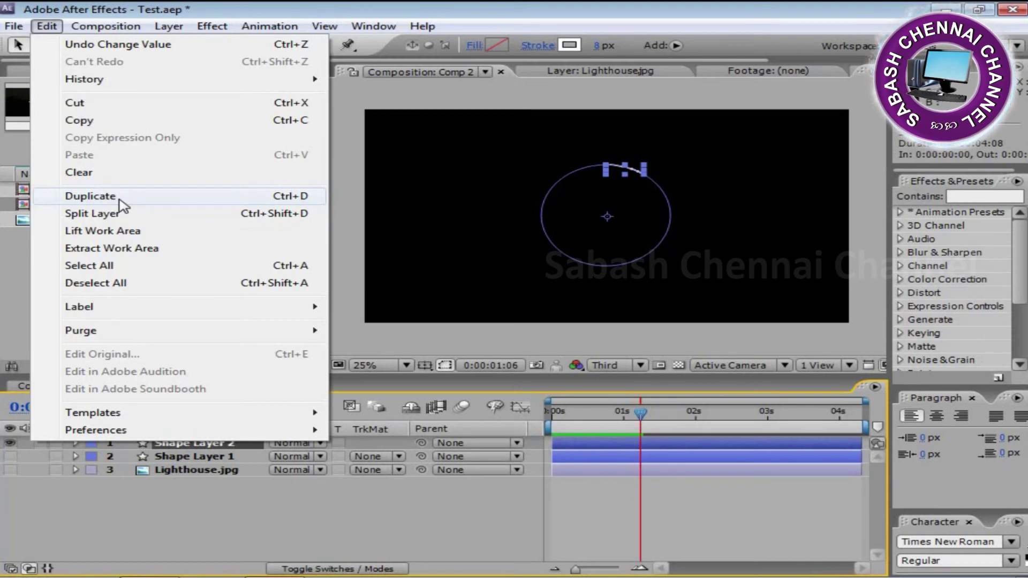
click(120, 198)
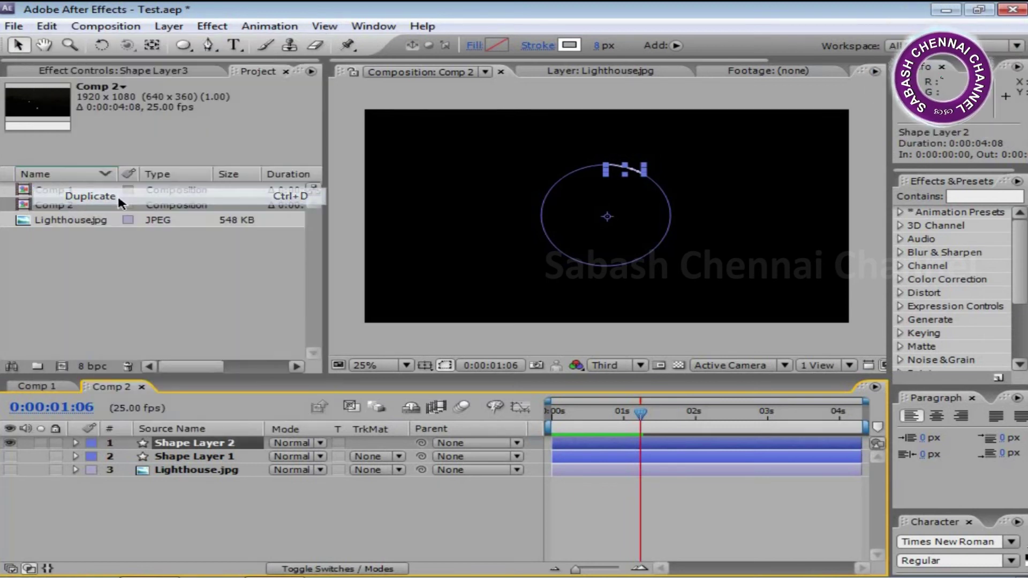
- Increase the Trim Paths Offset of Shape Layer 3's ellipse so its arc moves to the ellipse's upper-right side
click(75, 442)
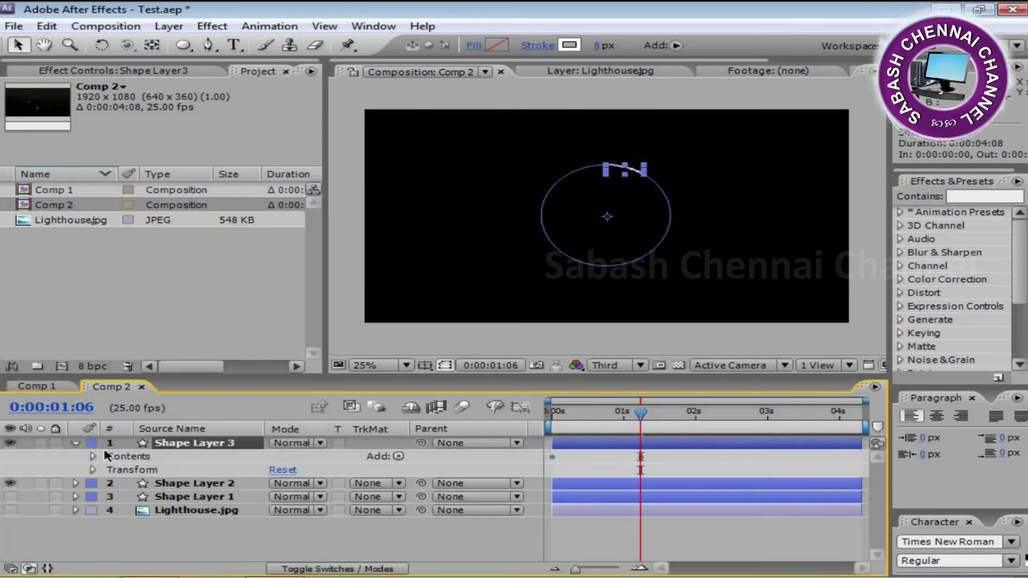
click(93, 457)
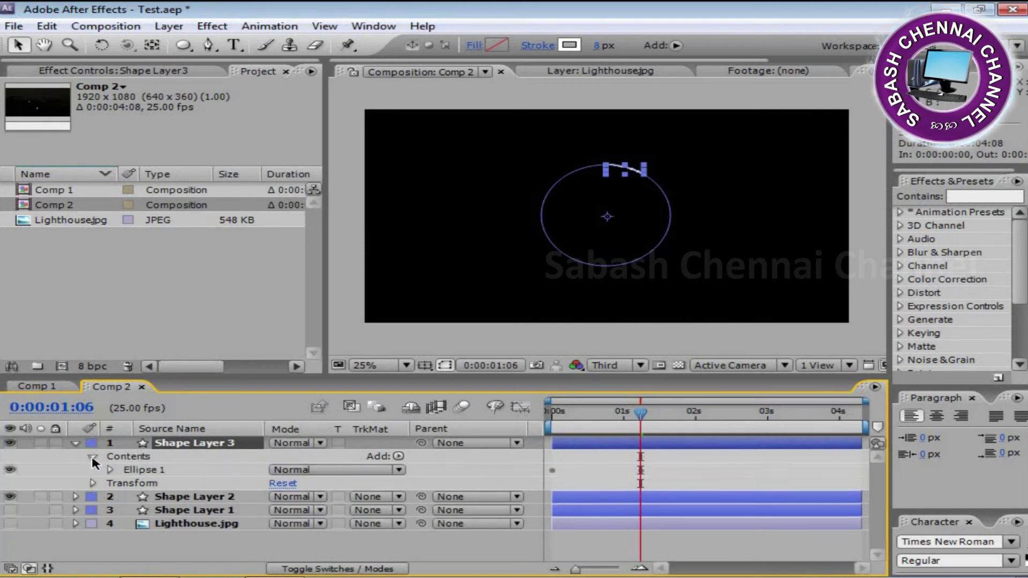
click(110, 470)
click(126, 497)
drag(284, 537, 310, 537)
click(75, 443)
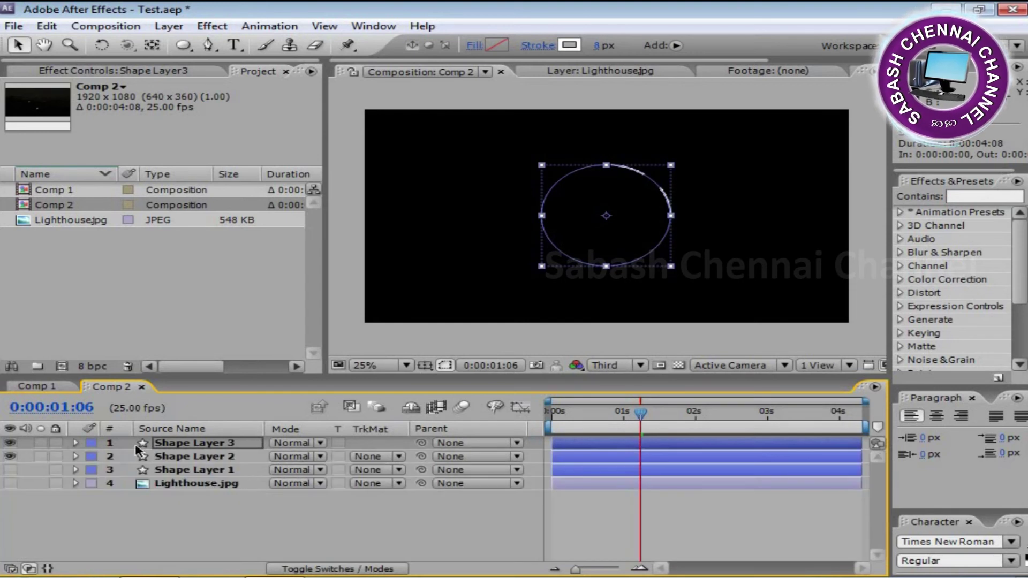
- Duplicate Shape Layer 3 and set the copy's Trim Paths Offset to 119°
click(166, 444)
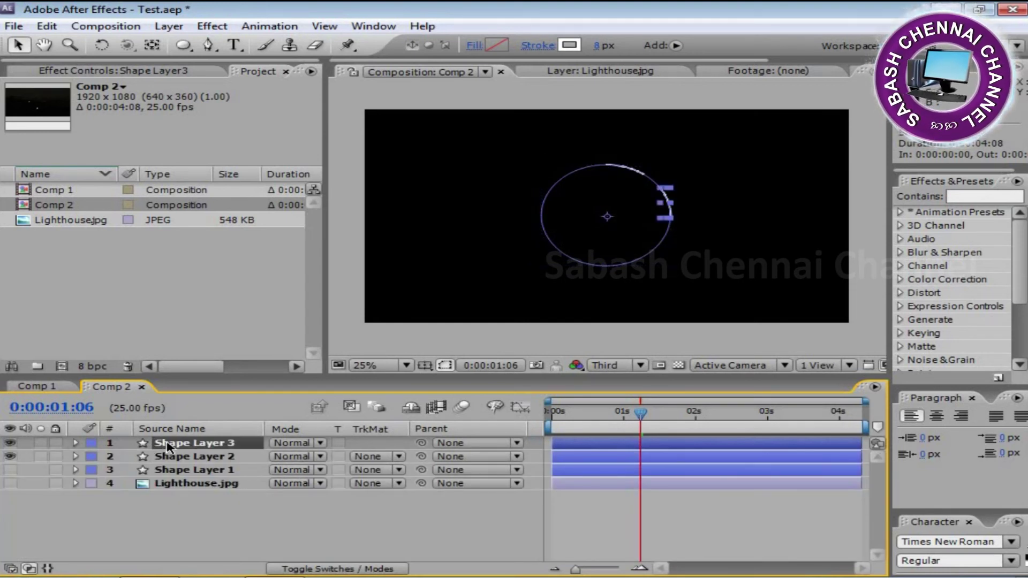
key(ctrl+d)
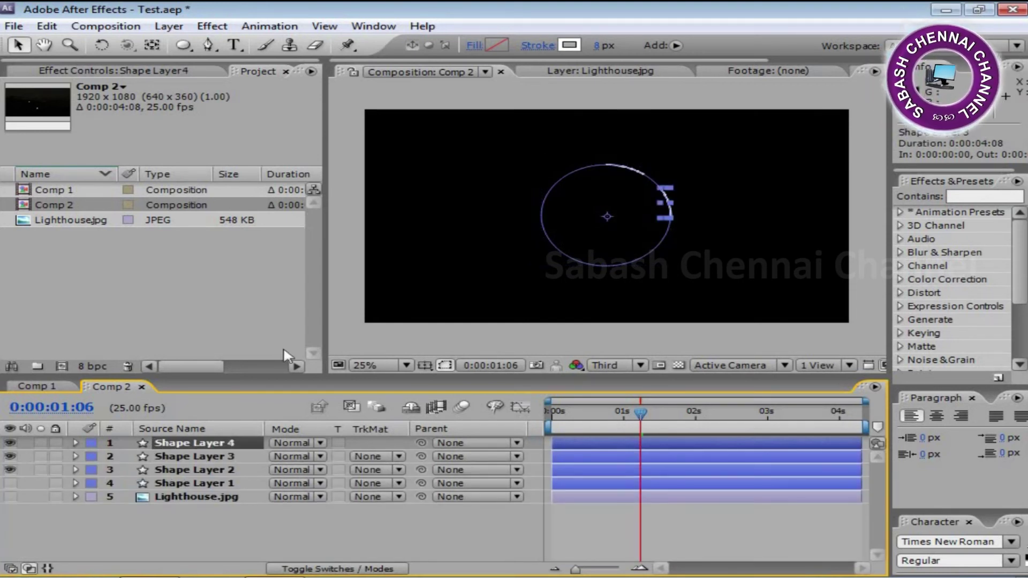
click(76, 443)
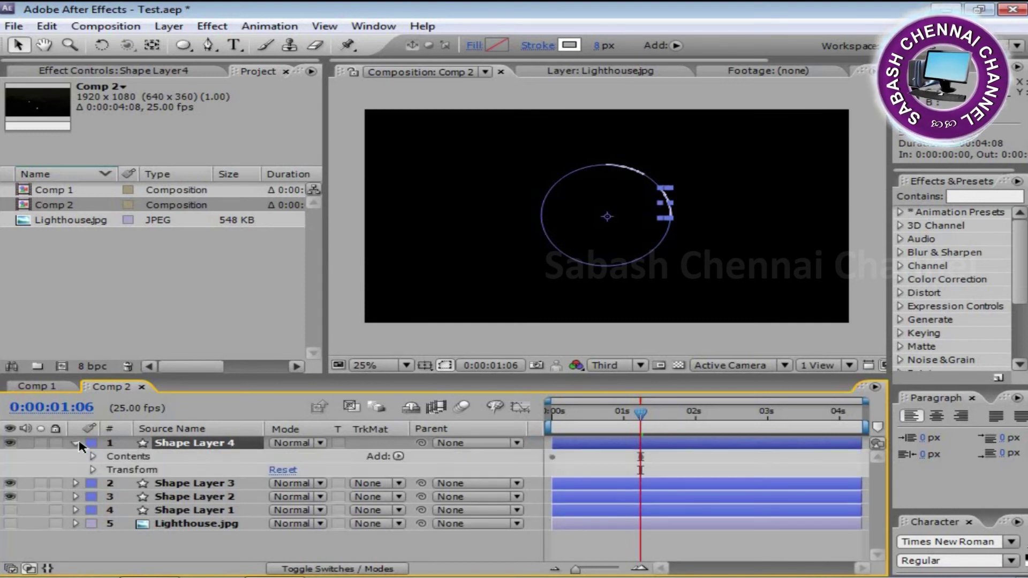
click(93, 456)
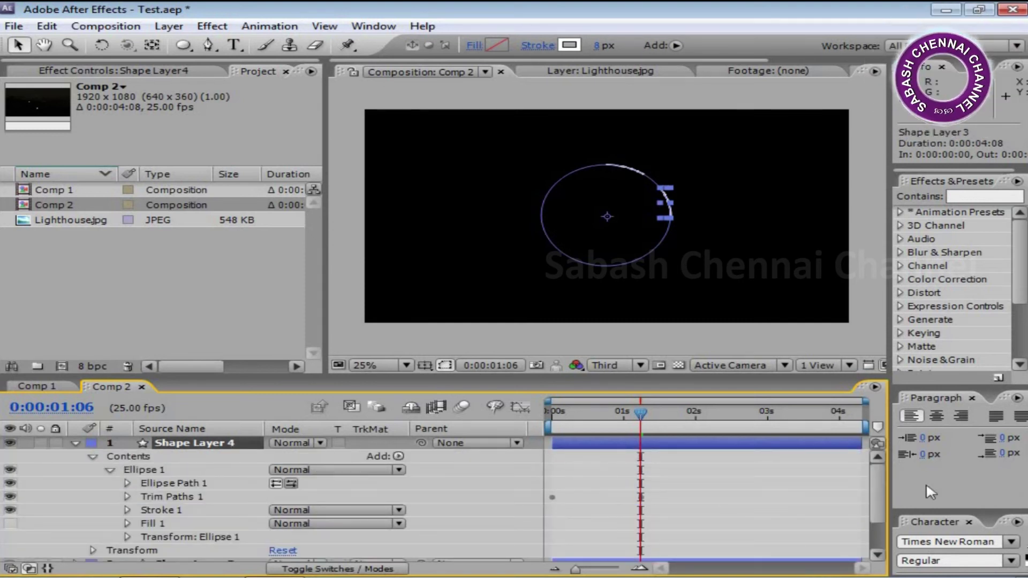
scroll(879, 496, down, 3)
click(127, 446)
mouse_move(311, 492)
mouse_down()
mouse_move(300, 488)
mouse_move(369, 489)
mouse_up()
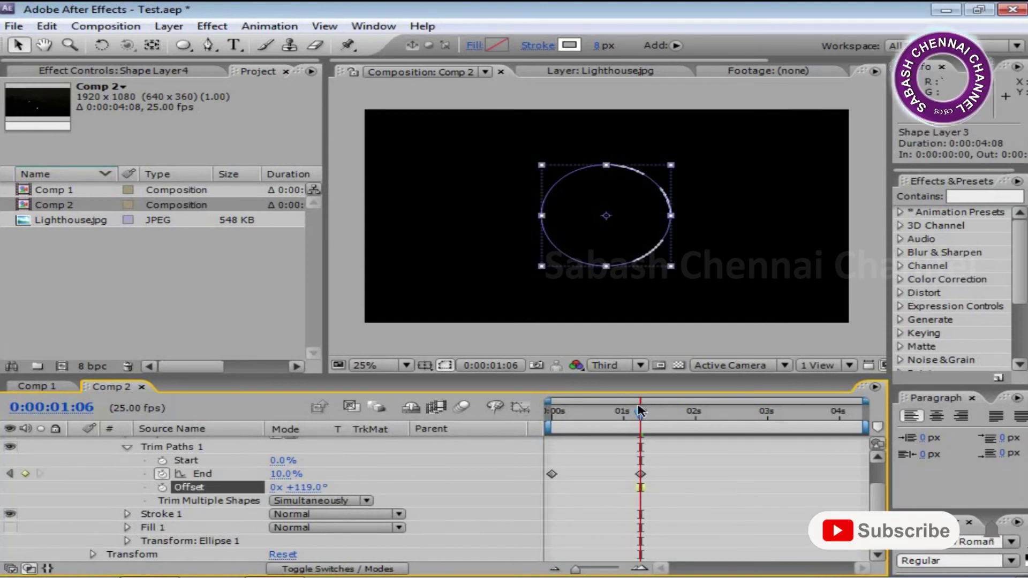
- Play the animation of the three ellipse arcs from the first frame of Comp 2
drag(641, 416, 551, 423)
key(space)
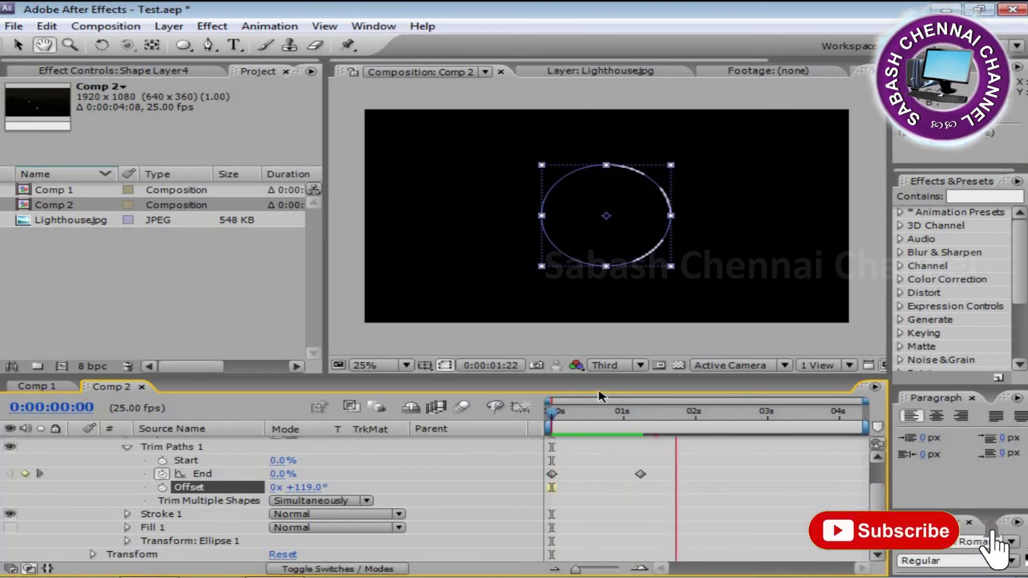
key(space)
key(Home)
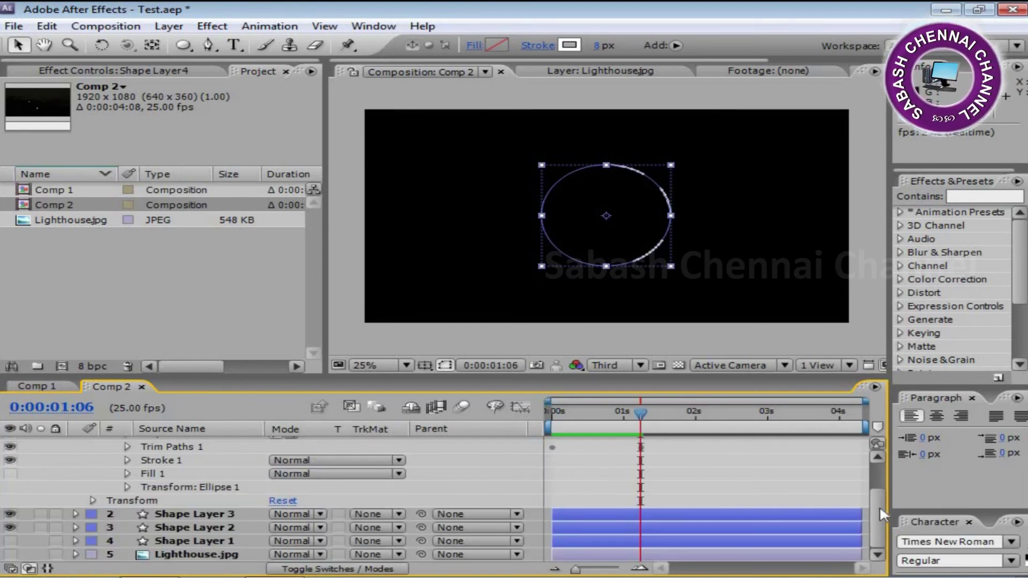
- Duplicate Shape Layer 4 and increase the copy's Trim Paths Offset so its arc moves to the ellipse's lower-left side
scroll(879, 505, up, 5)
click(75, 443)
click(170, 450)
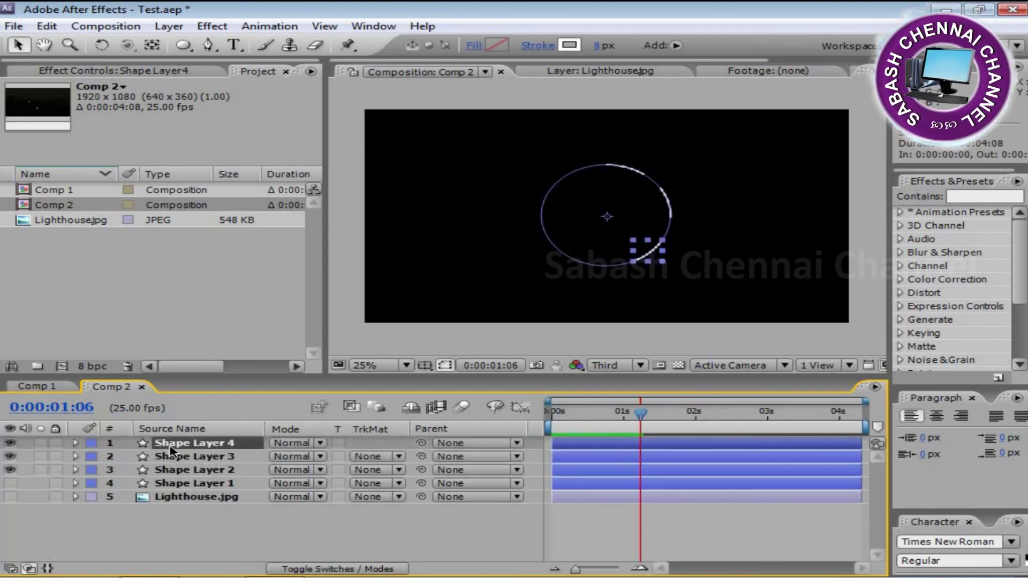
key(ctrl+d)
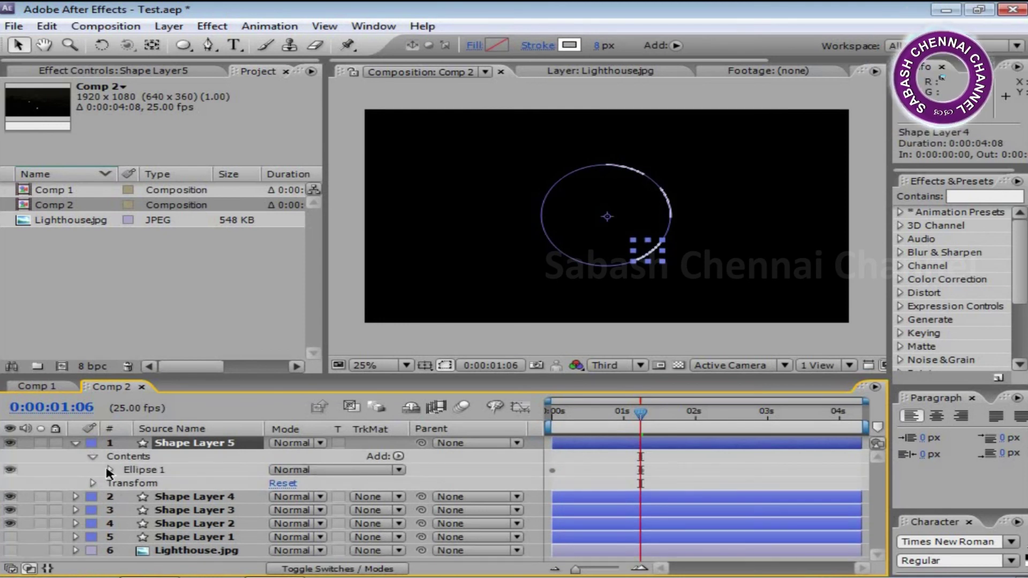
click(109, 470)
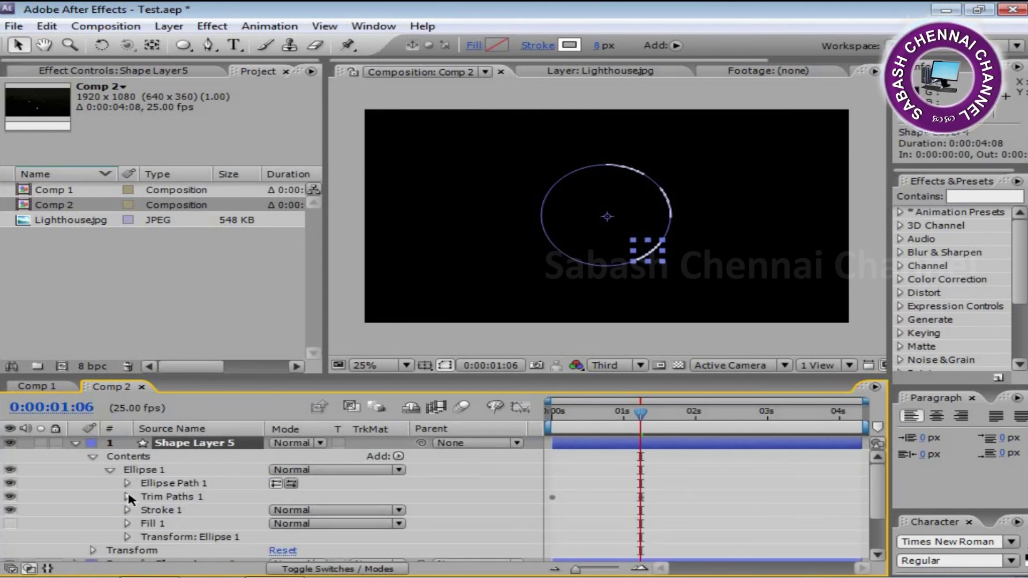
click(127, 496)
drag(304, 537, 367, 529)
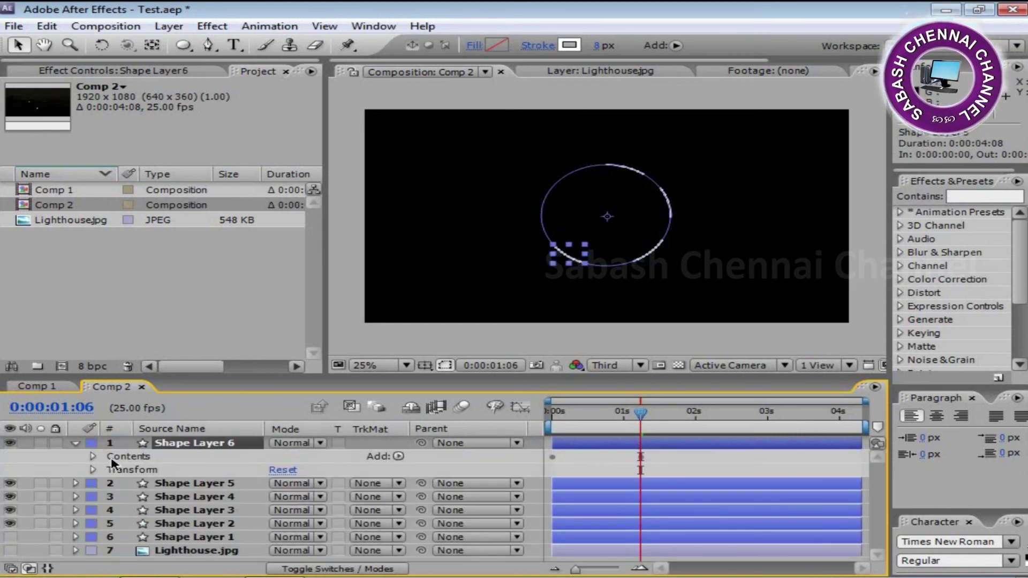
- Set the Trim Paths Offset of Shape Layer 6's ellipse to 278°
click(92, 456)
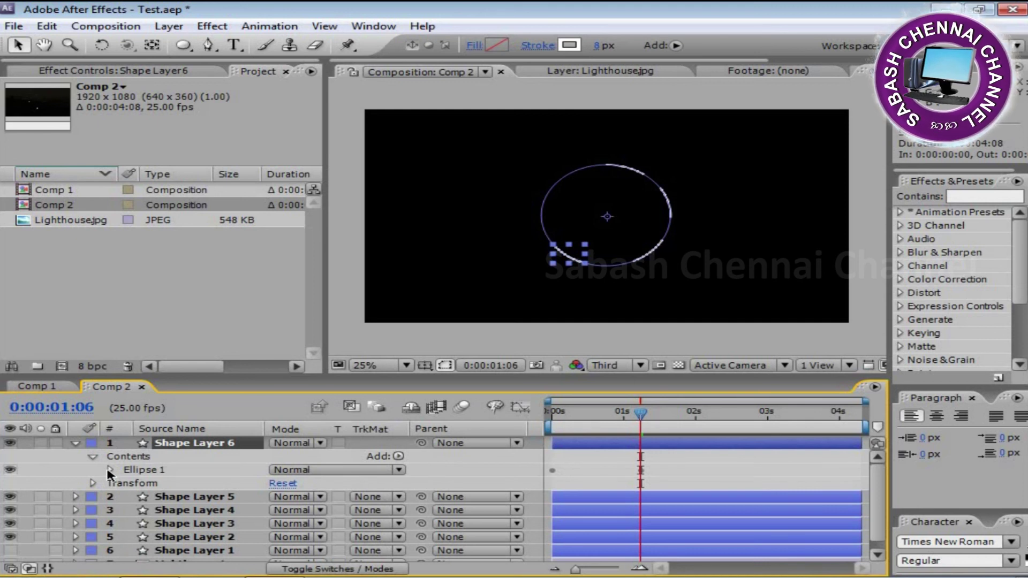
click(109, 470)
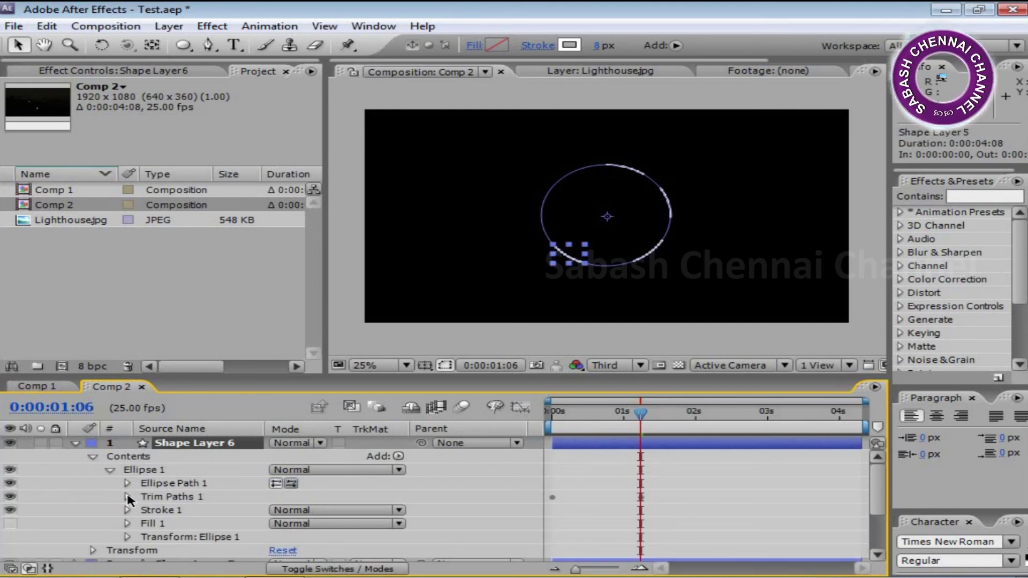
click(127, 497)
mouse_move(337, 538)
mouse_down()
mouse_move(328, 537)
mouse_move(355, 538)
mouse_move(308, 537)
mouse_move(356, 539)
mouse_up()
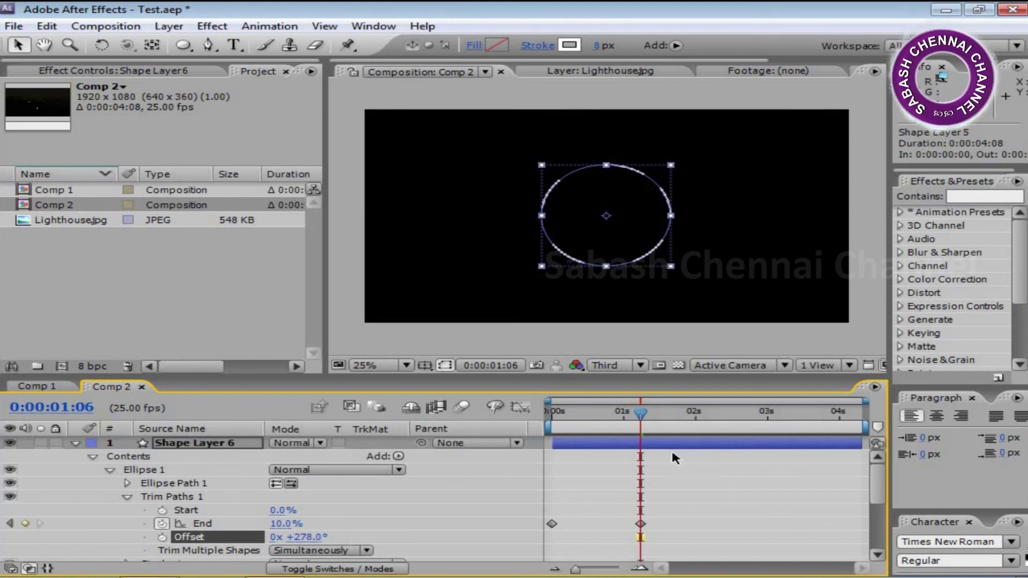
- Play the finished animation of all the ellipse arcs from the first frame and review Shape Layer 6's Trim Paths keyframes
key(Home)
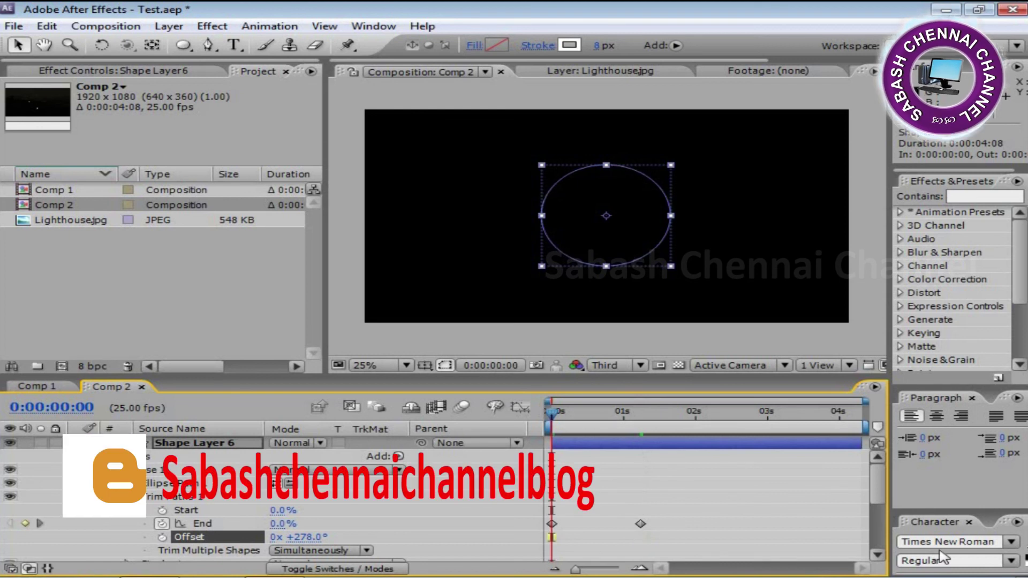
key(space)
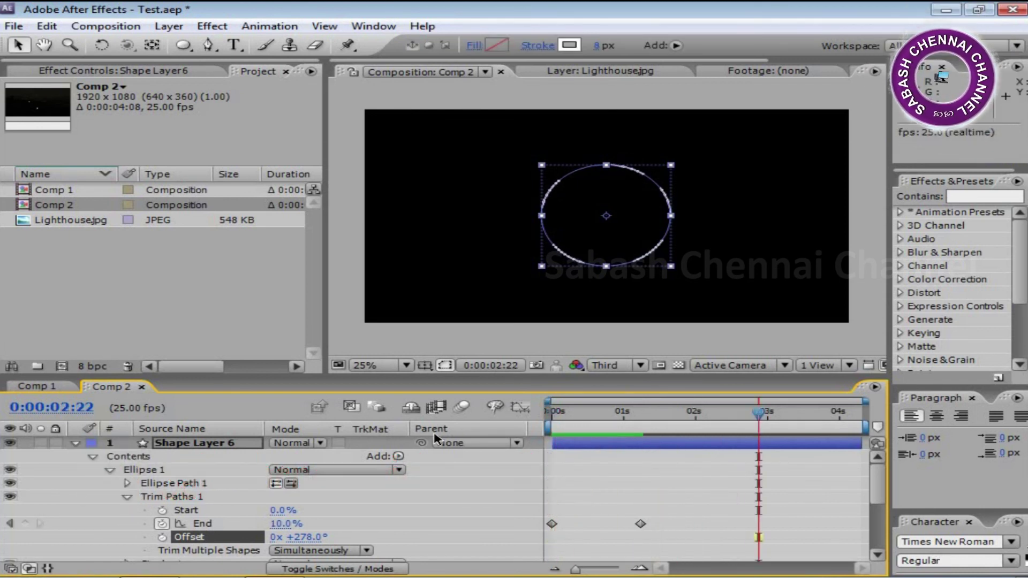
key(space)
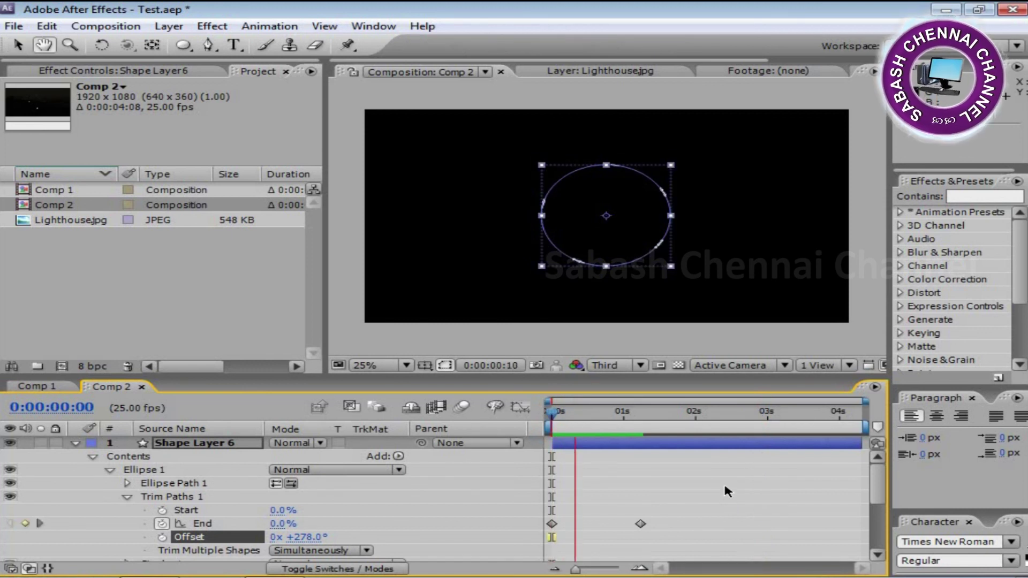
key(space)
drag(760, 545, 606, 509)
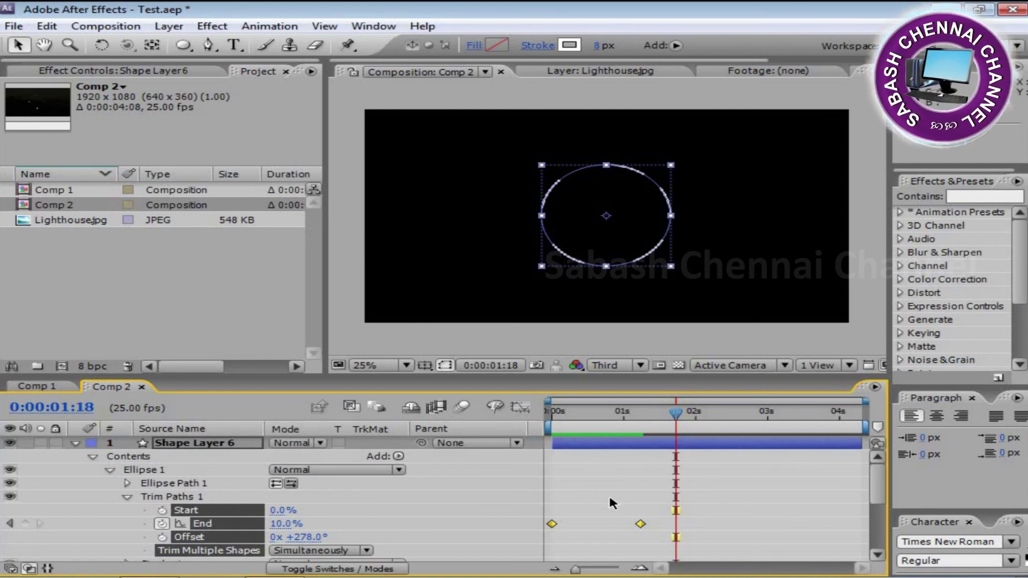
click(666, 540)
key(space)
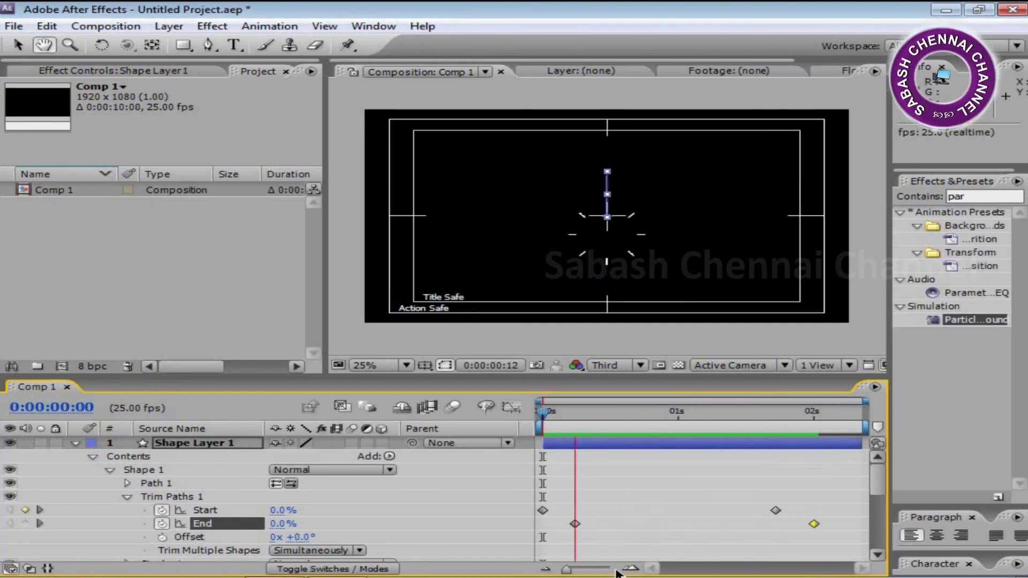